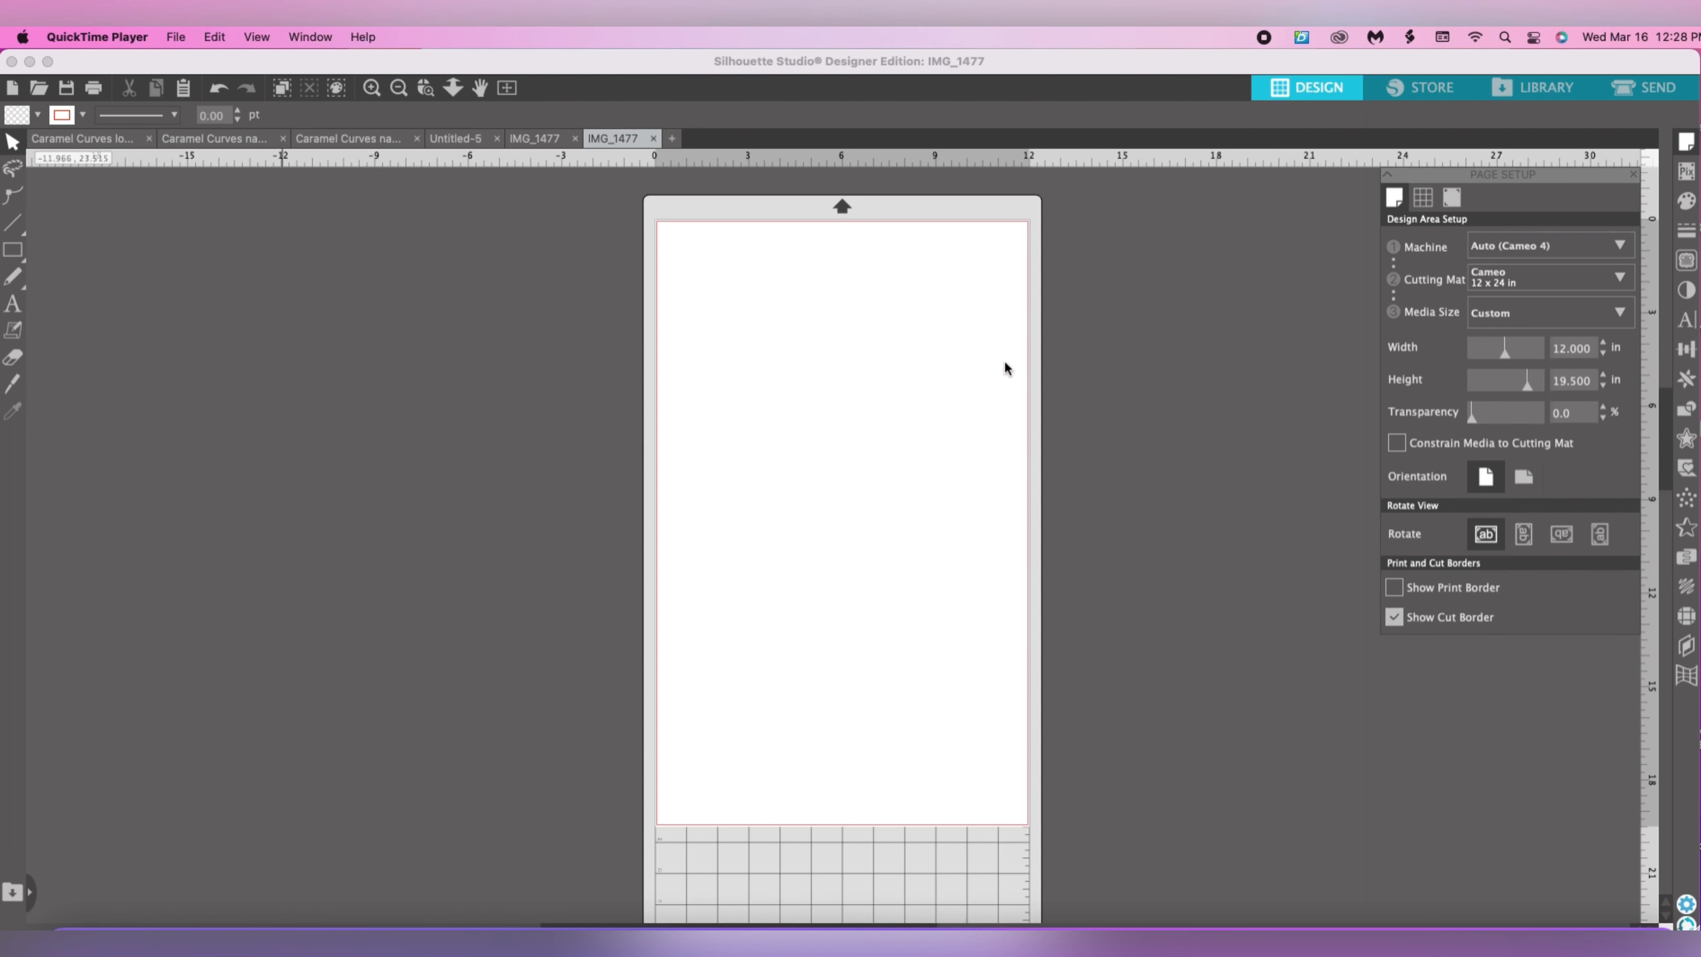
# Open IMG_1477.jpeg from the Desktop and move the logo image completely off the page, to its left side.
pyautogui.click(548, 456)
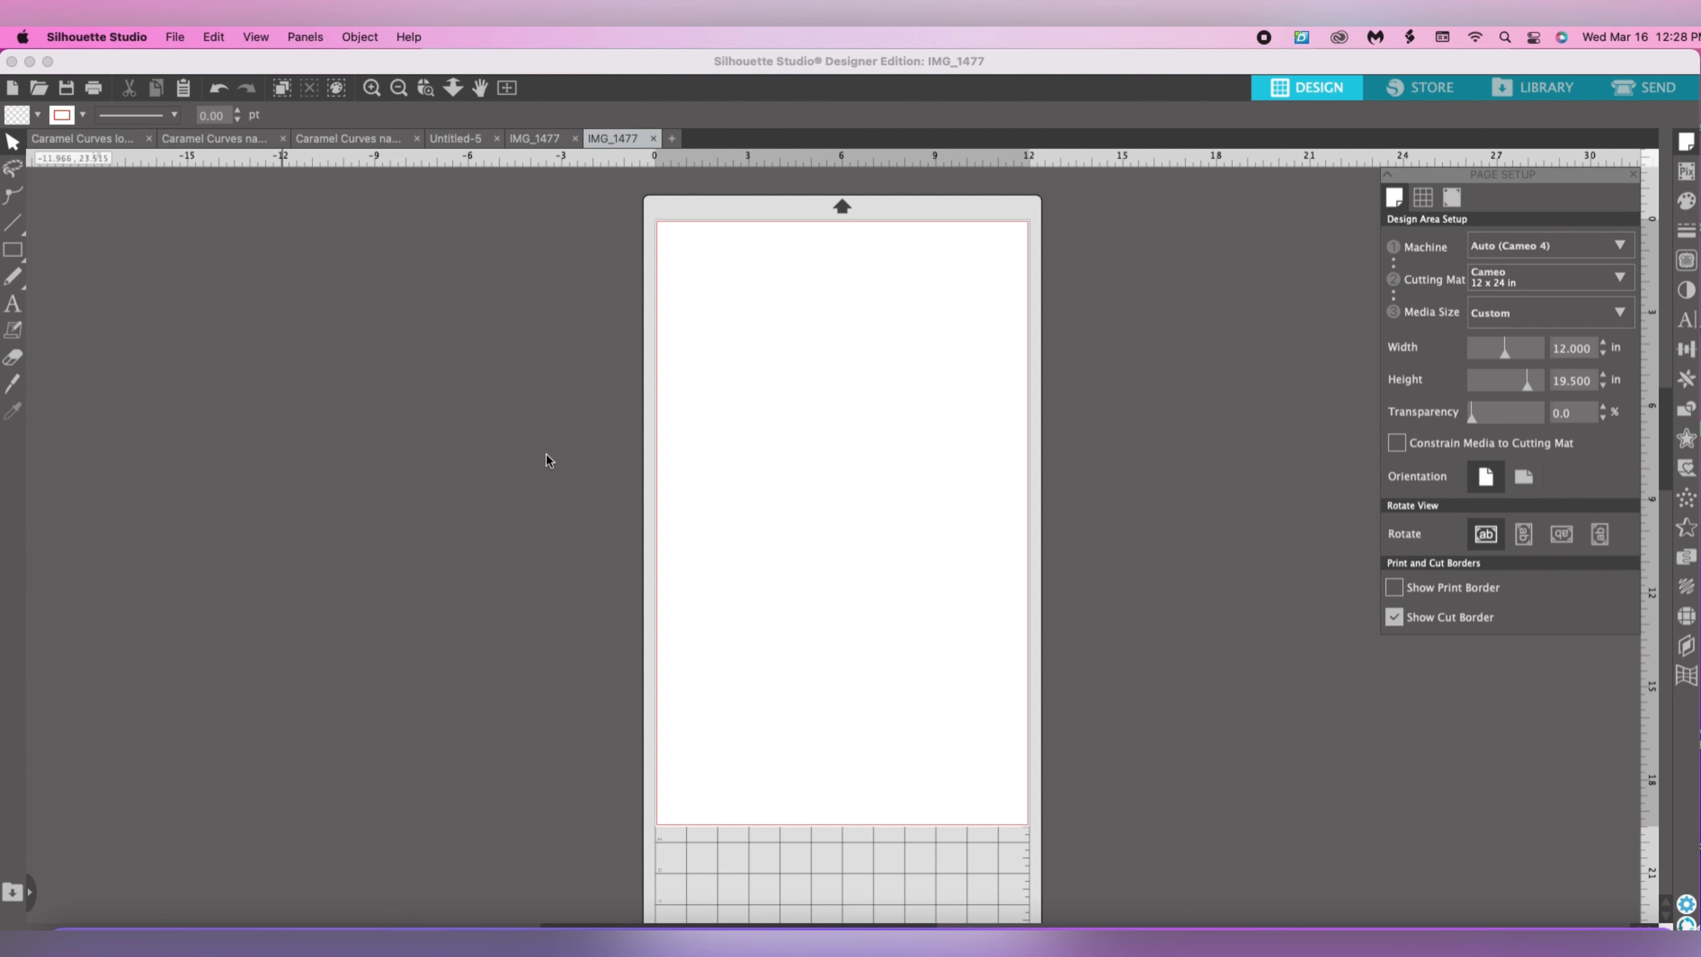
pyautogui.click(176, 39)
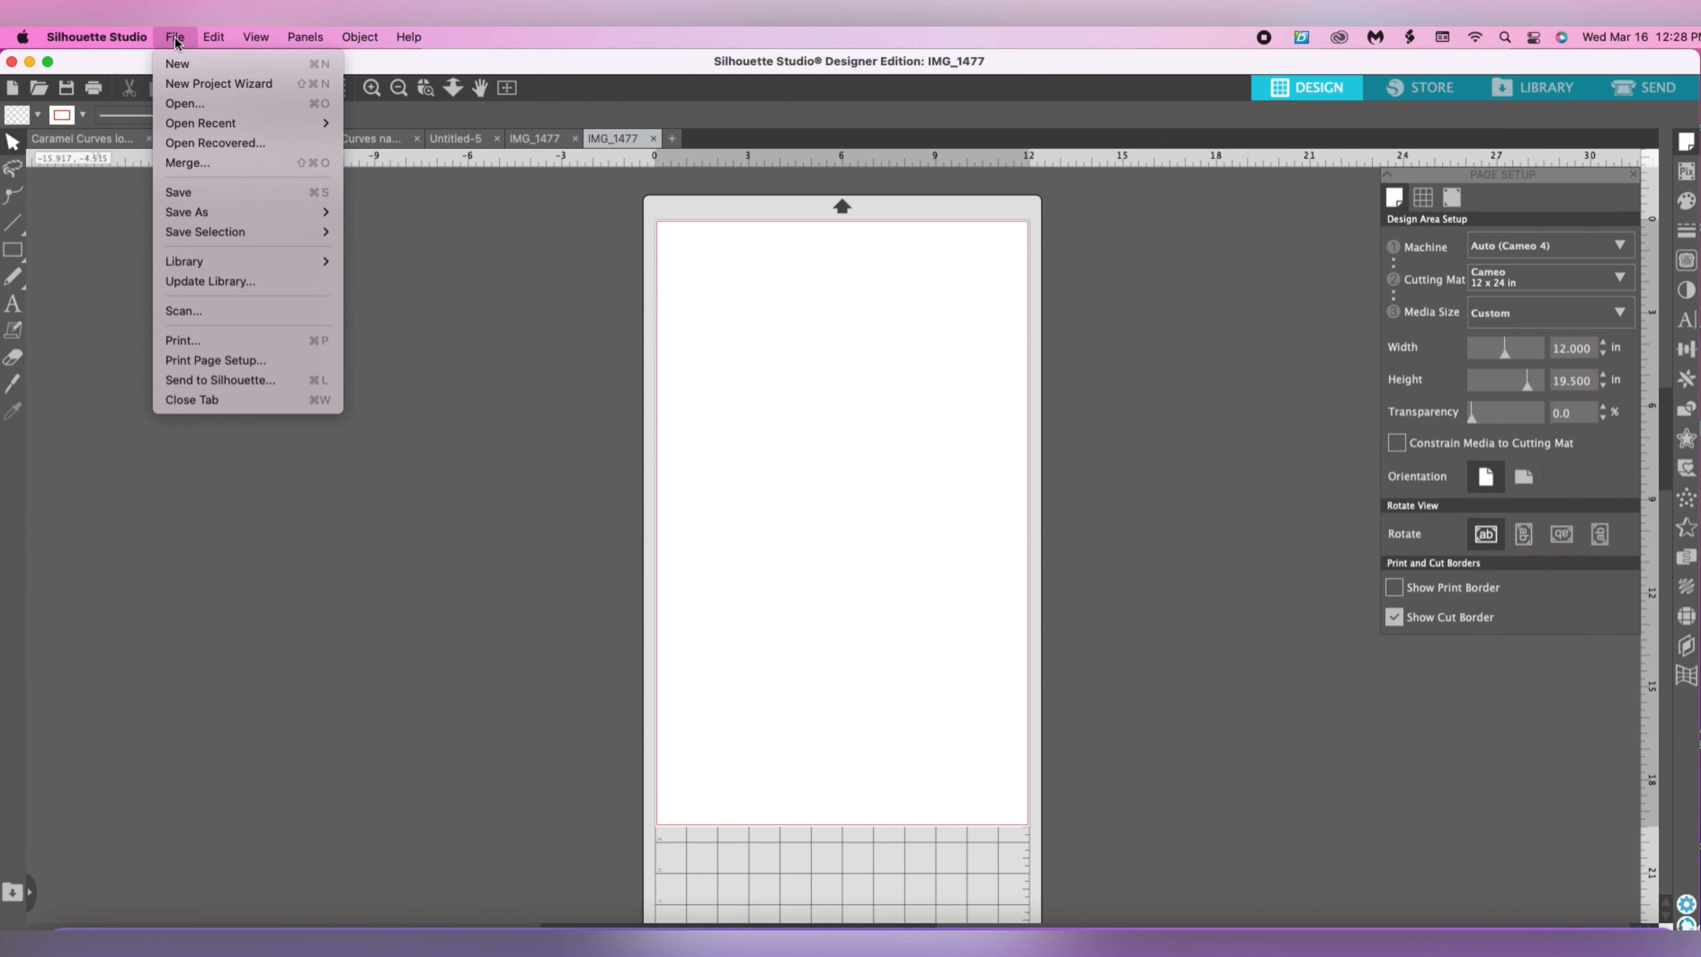
pyautogui.click(192, 105)
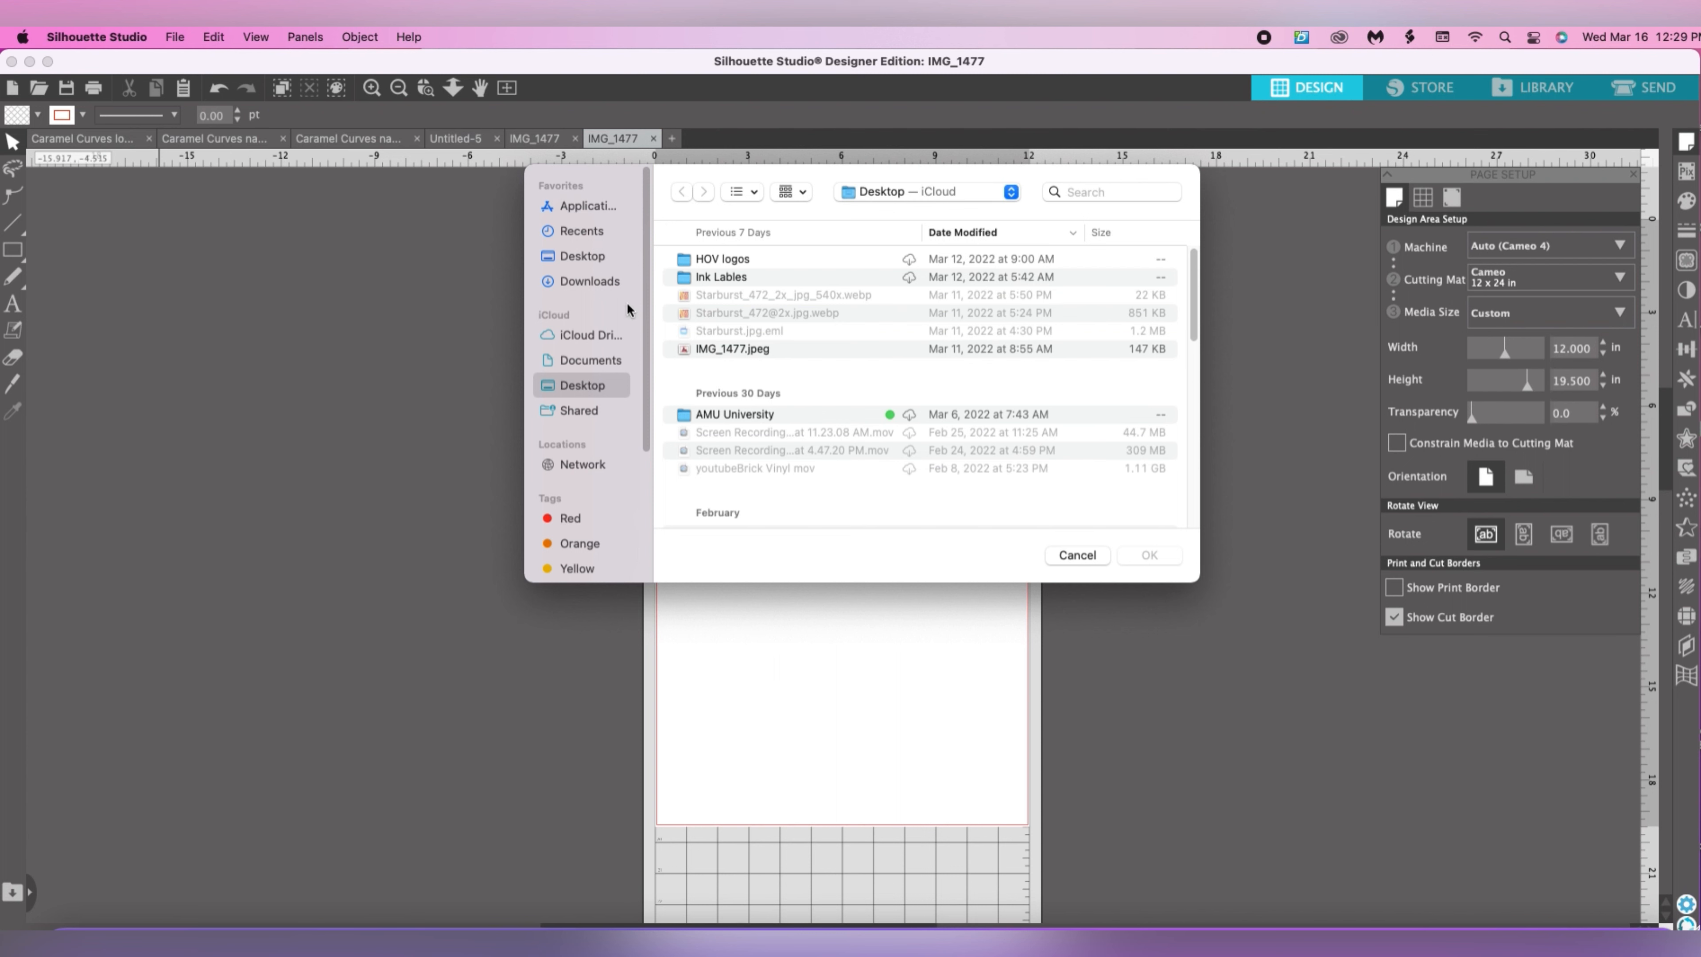
pyautogui.click(743, 350)
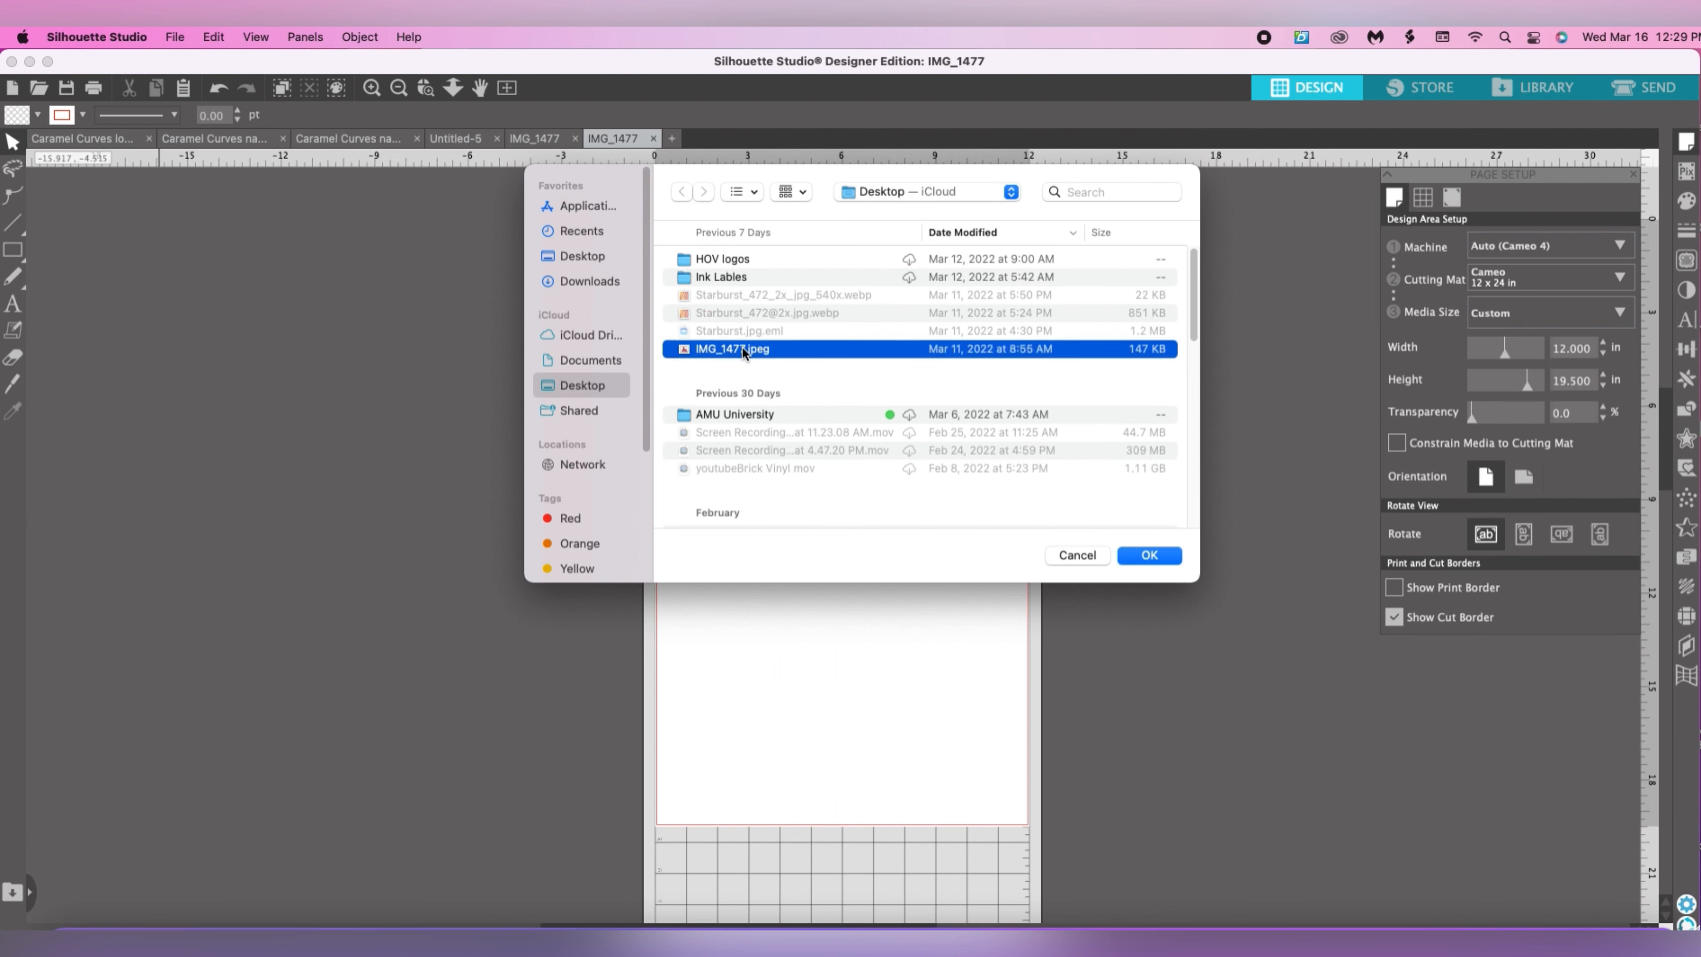
pyautogui.click(1159, 553)
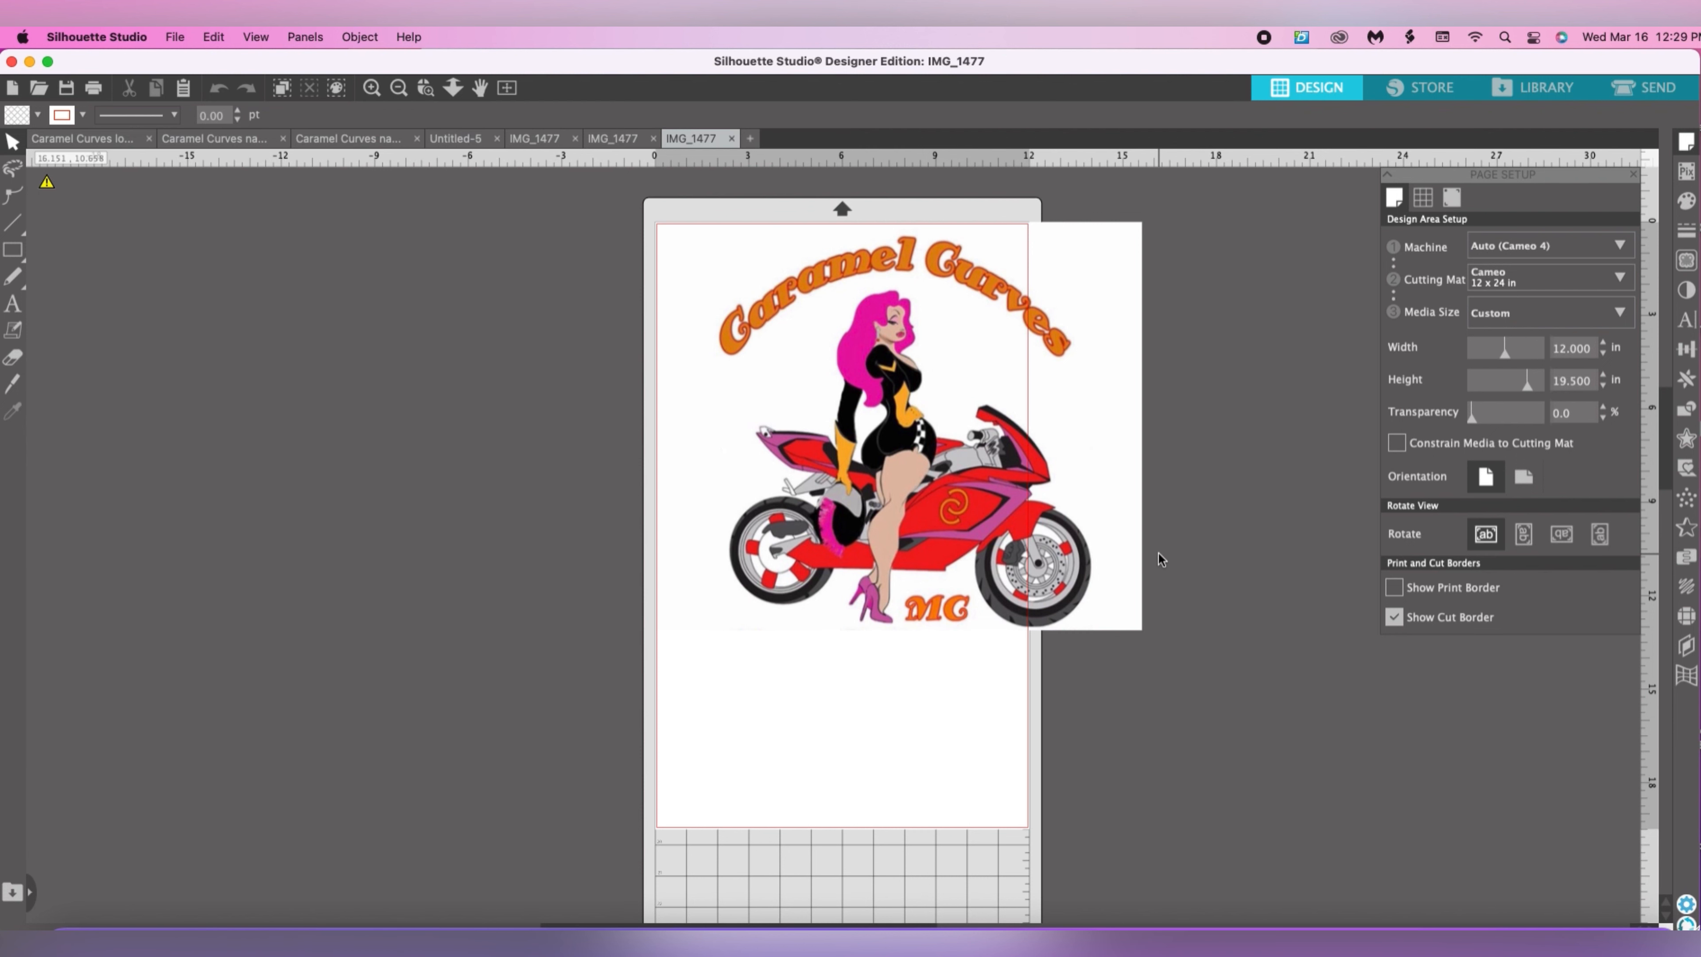
pyautogui.moveTo(936, 497); pyautogui.dragTo(436, 589)
pyautogui.click(1162, 505)
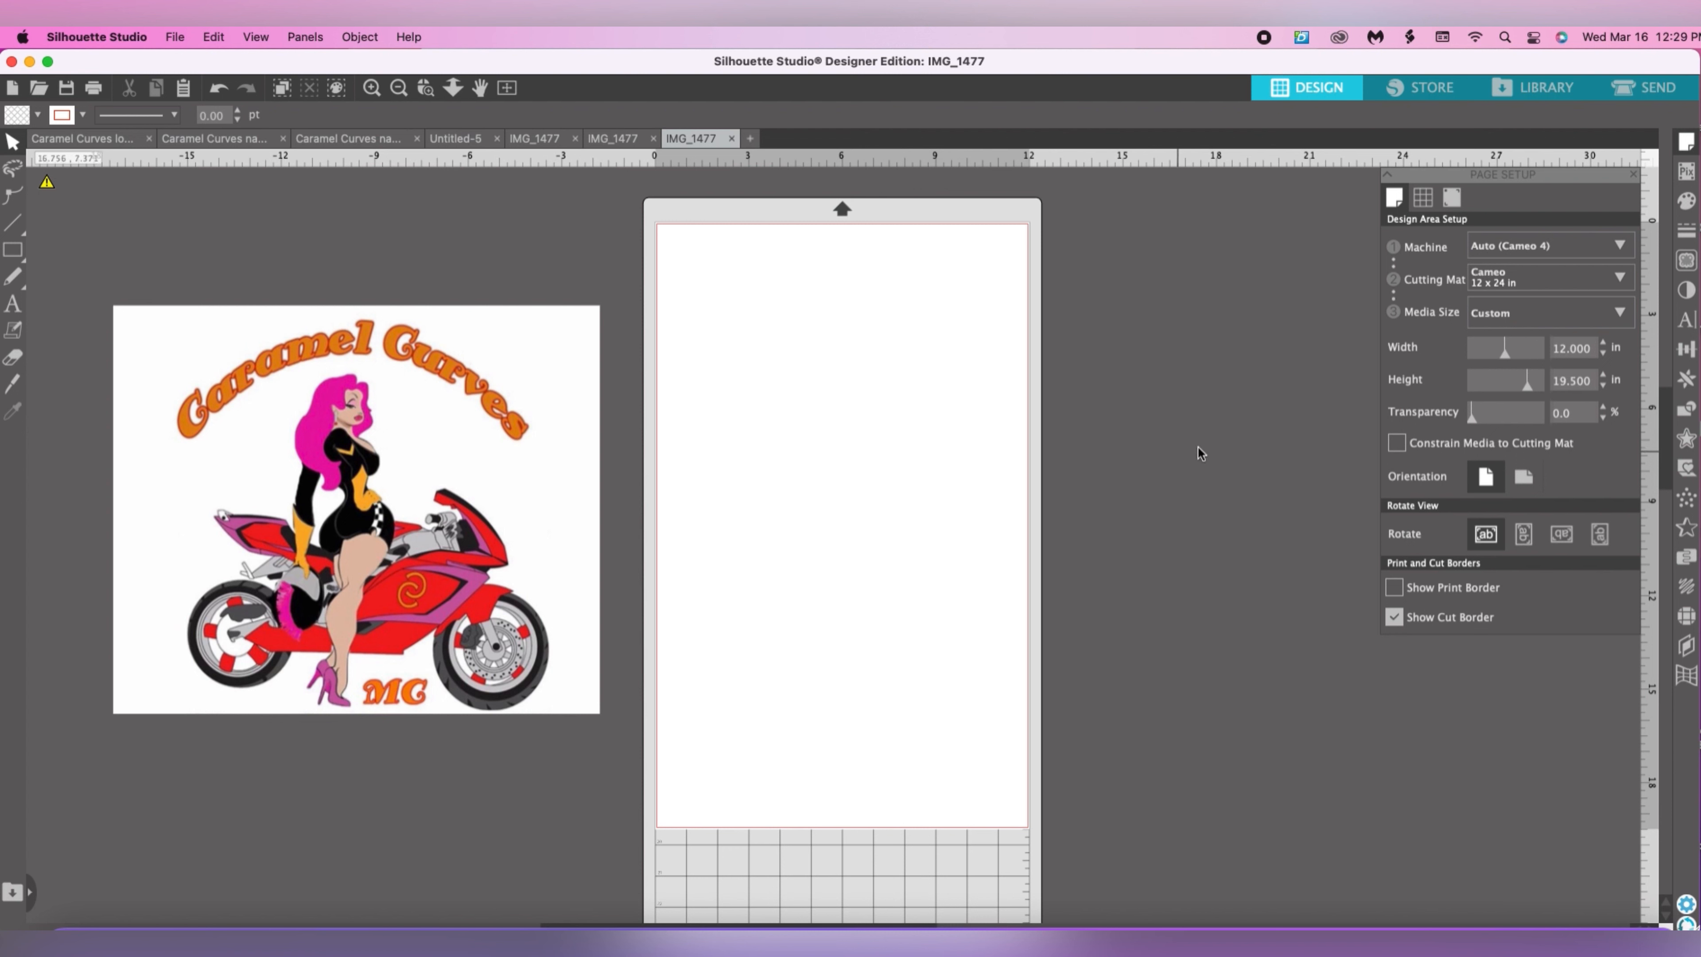
# Set the page size to 8.5 in wide by 11 in high in the page setup.
pyautogui.click(1686, 142)
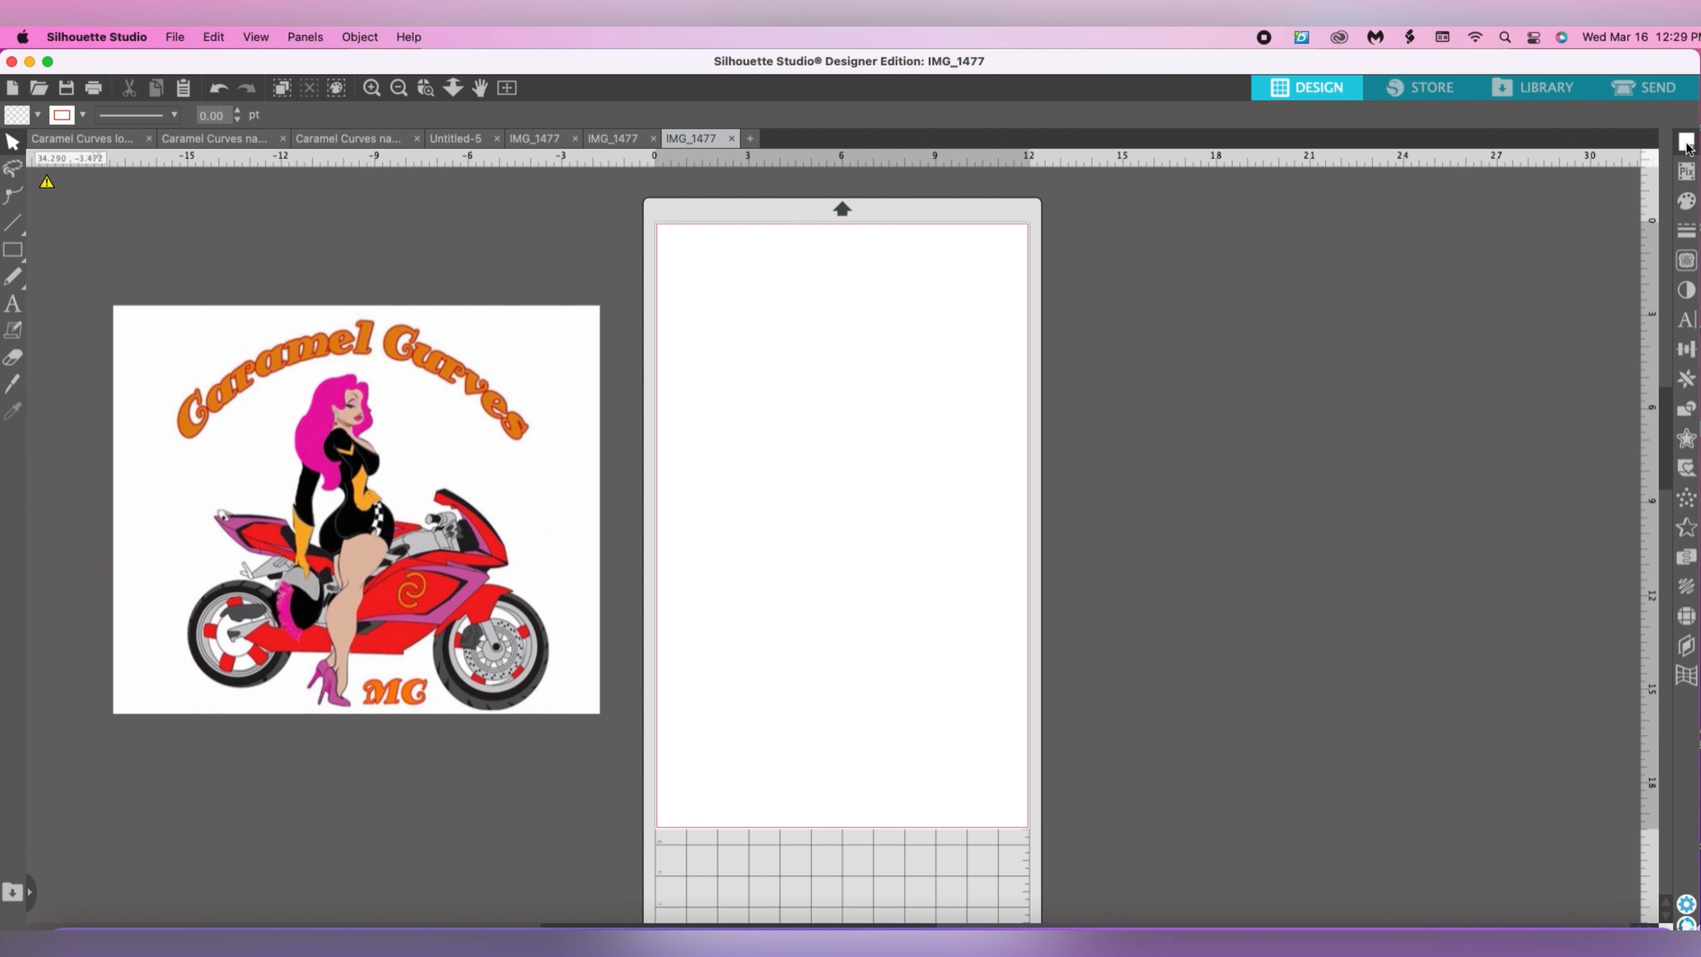
pyautogui.click(1686, 142)
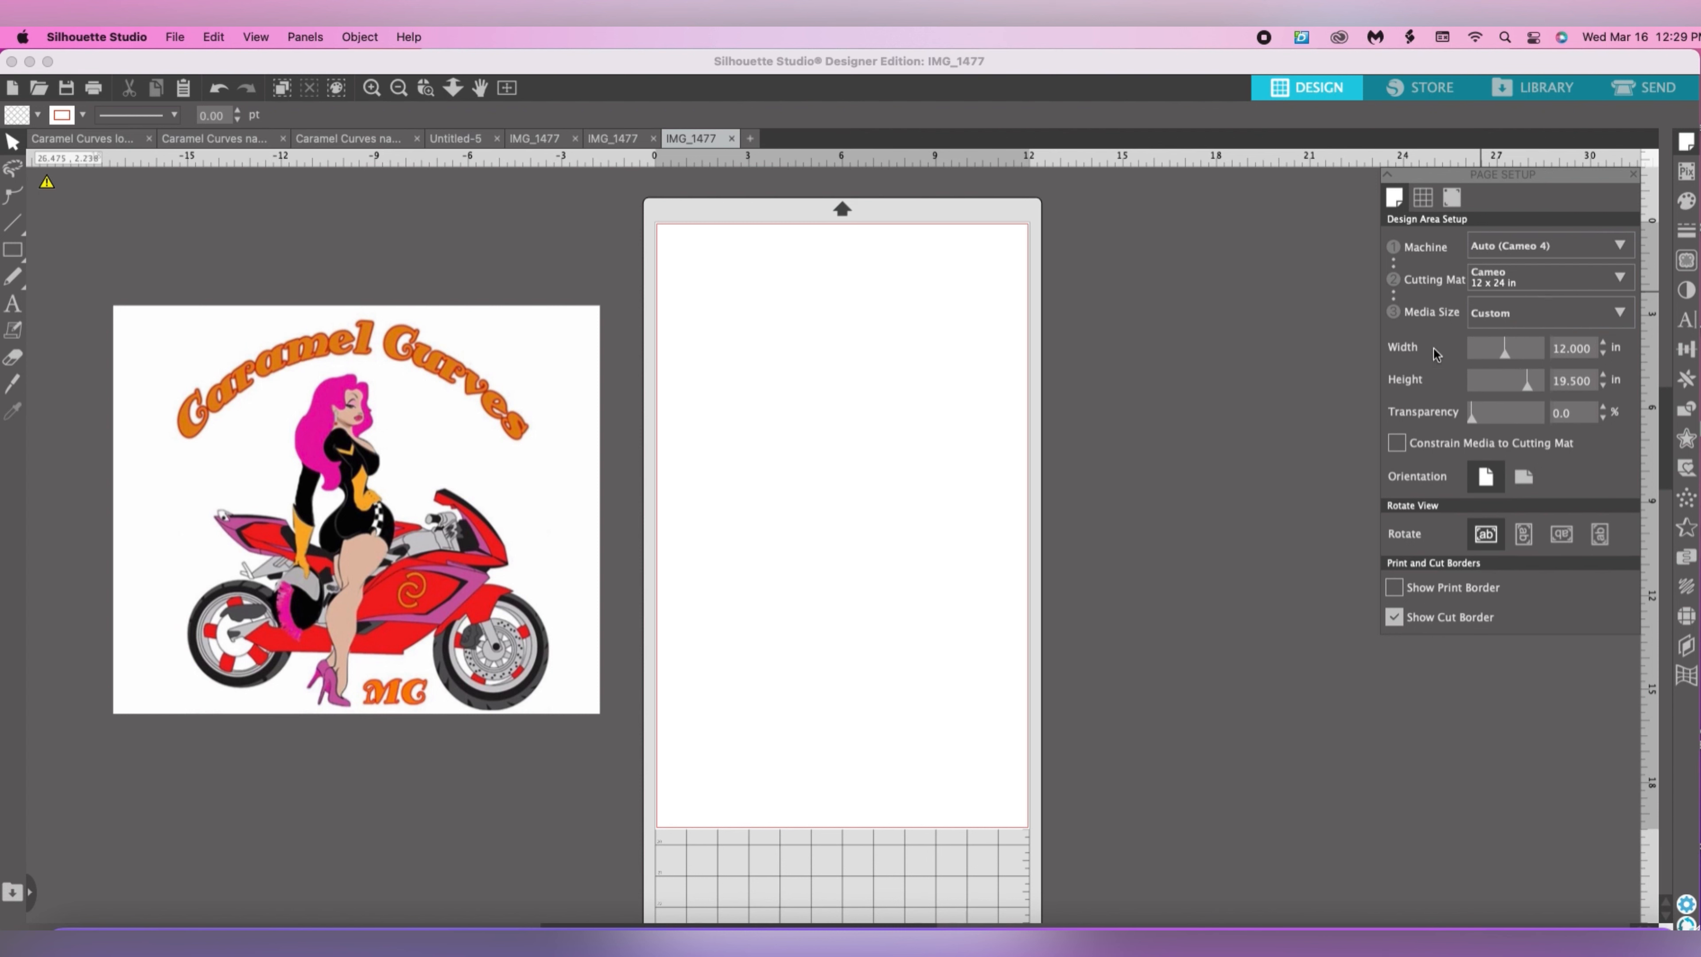
pyautogui.doubleClick(1592, 346)
pyautogui.write('8.5')
pyautogui.press('Tab')
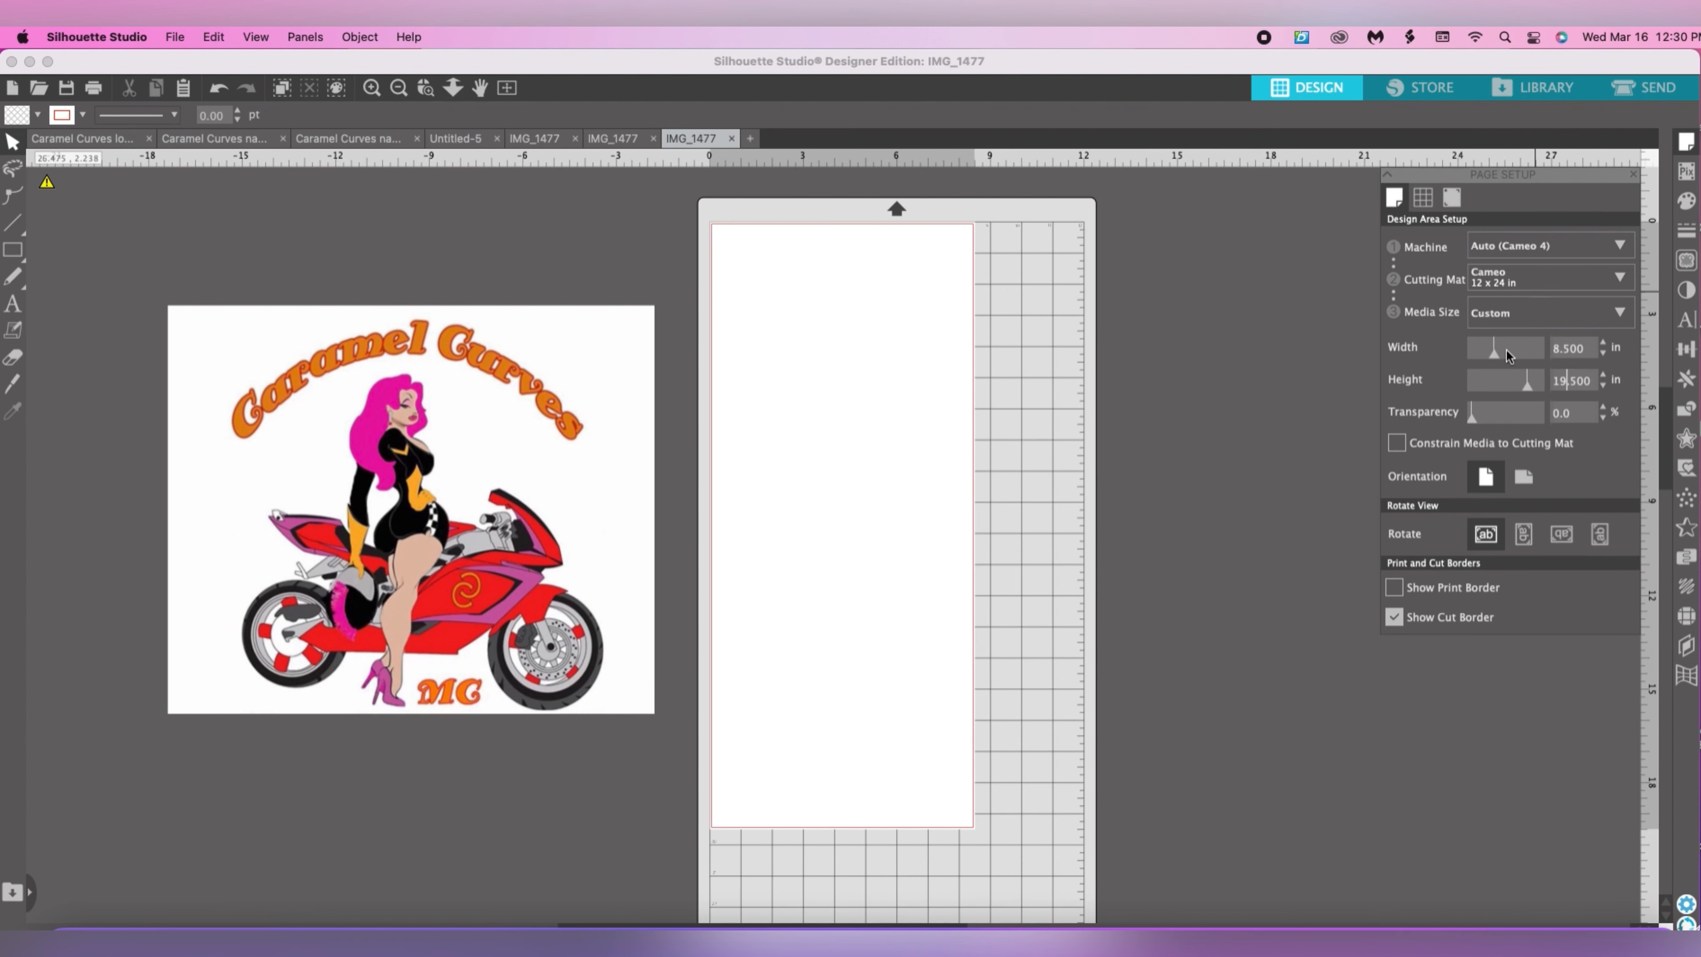
pyautogui.press('Tab')
pyautogui.hotkey('shift', 'Tab')
pyautogui.write('11')
pyautogui.press('Tab')
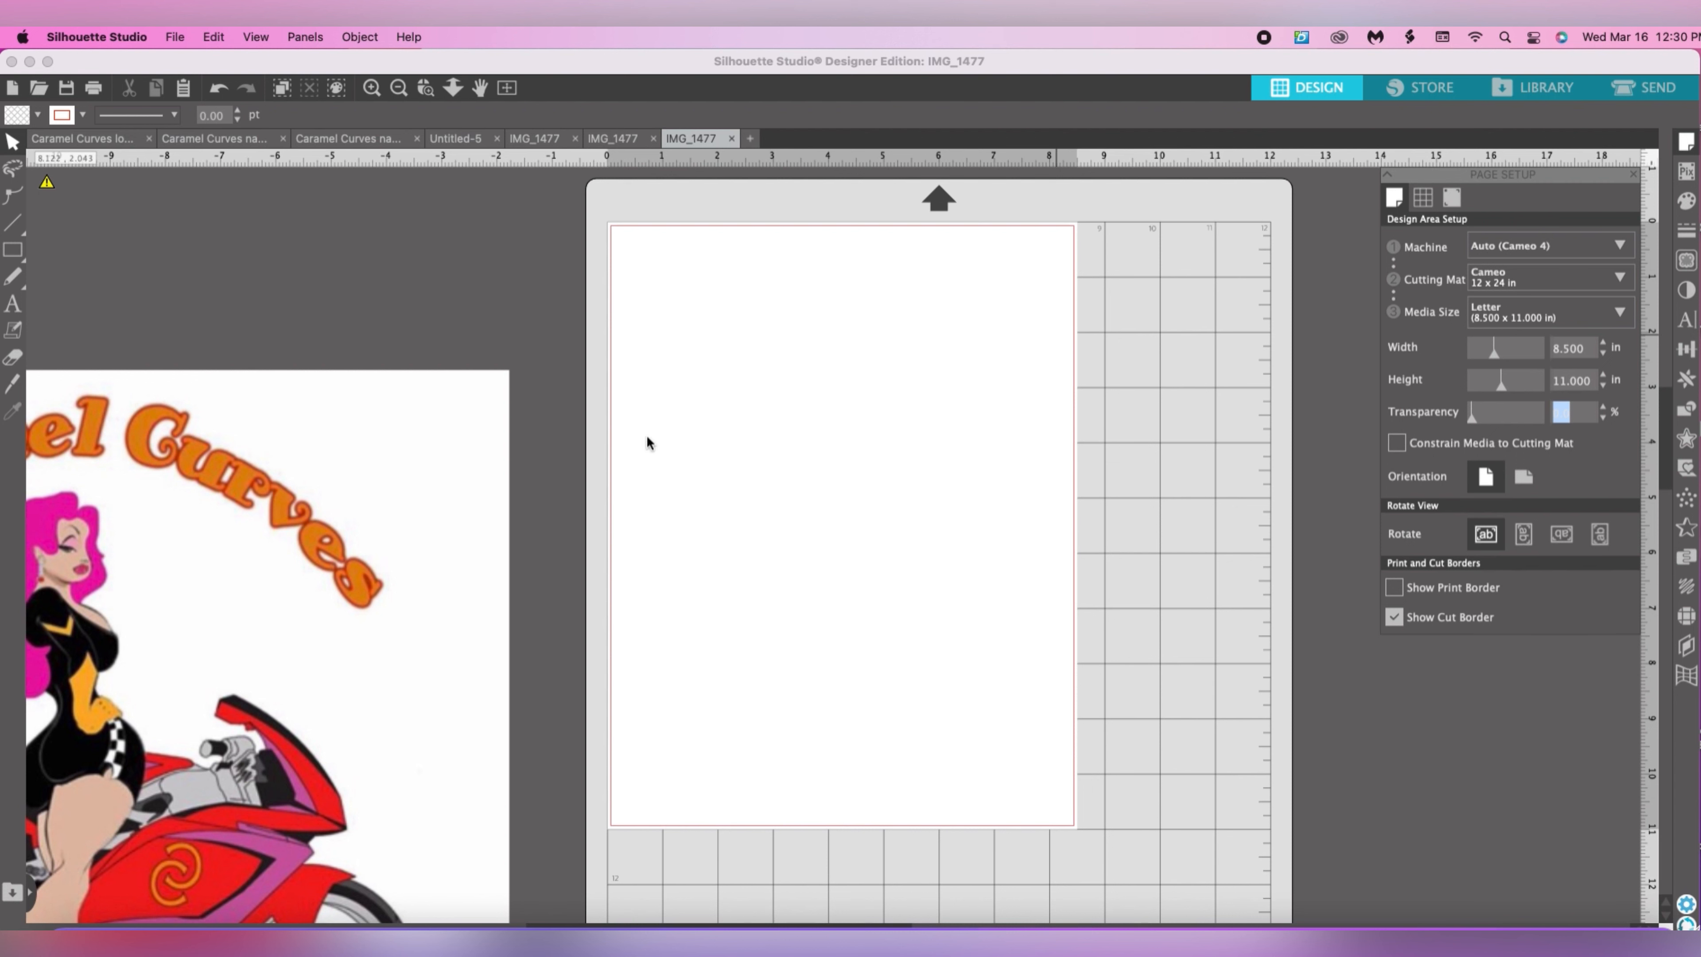
# Scale the logo image down to about 10.5 × 8.8 in and place it beside the page's left edge.
pyautogui.moveTo(413, 449); pyautogui.dragTo(687, 304)
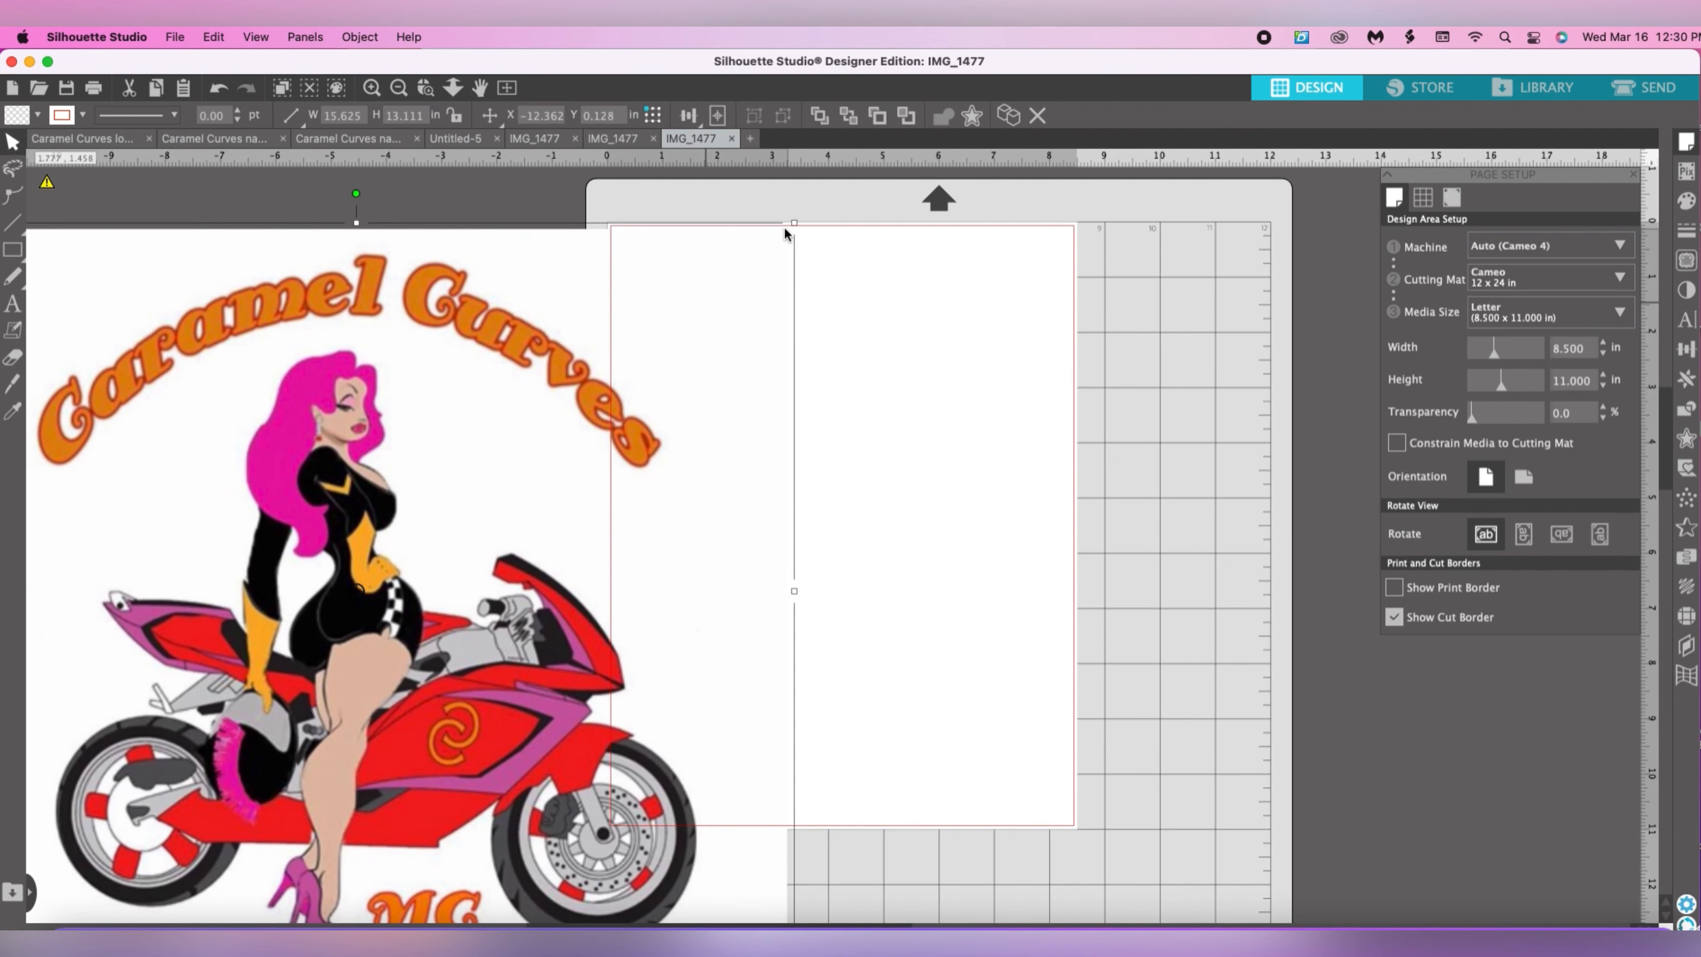
pyautogui.moveTo(786, 233); pyautogui.dragTo(484, 482)
pyautogui.moveTo(323, 534); pyautogui.dragTo(489, 365)
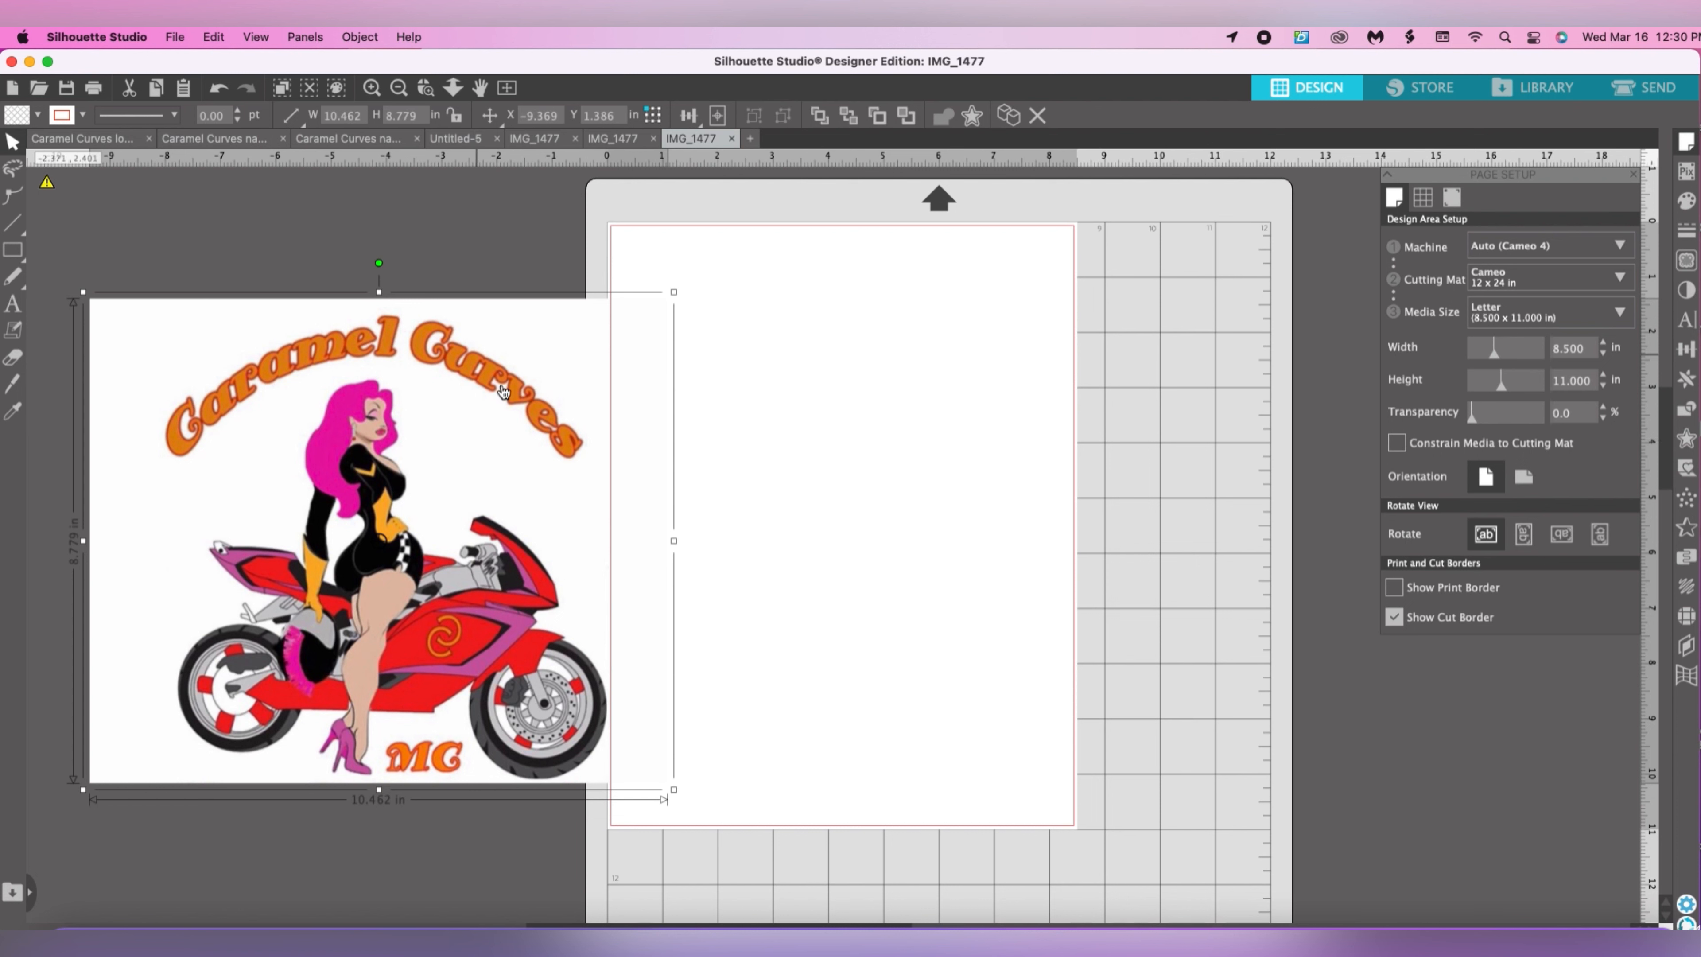
pyautogui.moveTo(484, 382); pyautogui.dragTo(436, 373)
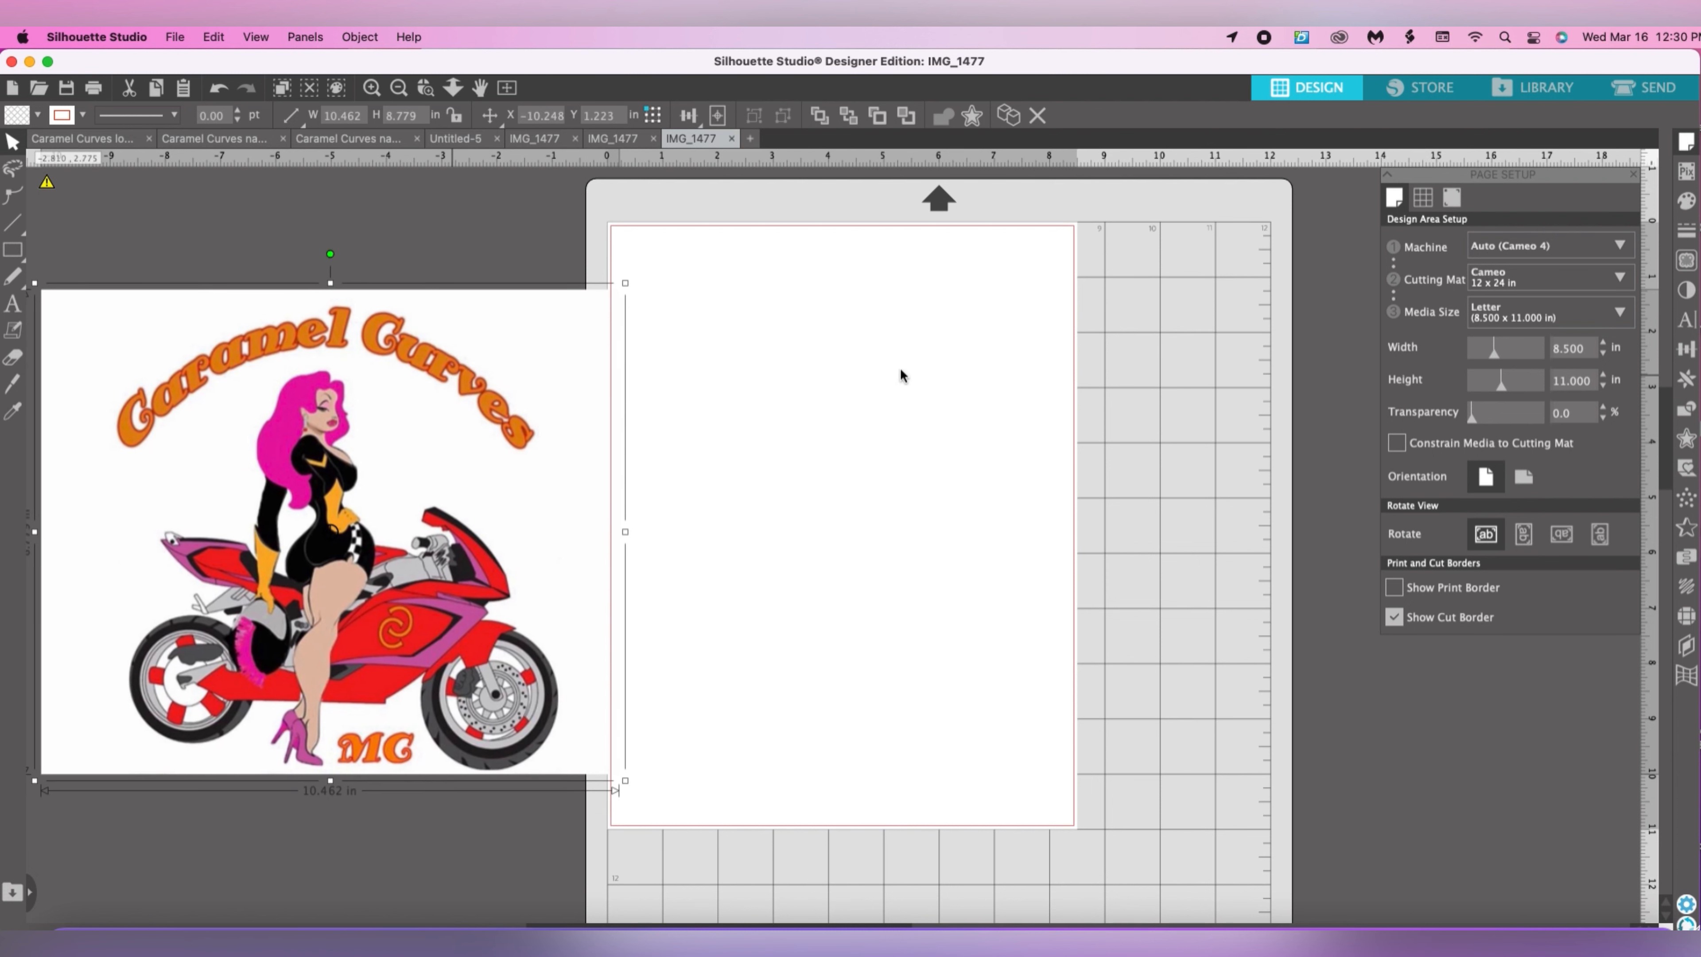
# Select a trace area about 9.3 × 9.5 in around the whole logo, covering the lettering and the motorcycle.
pyautogui.click(1687, 263)
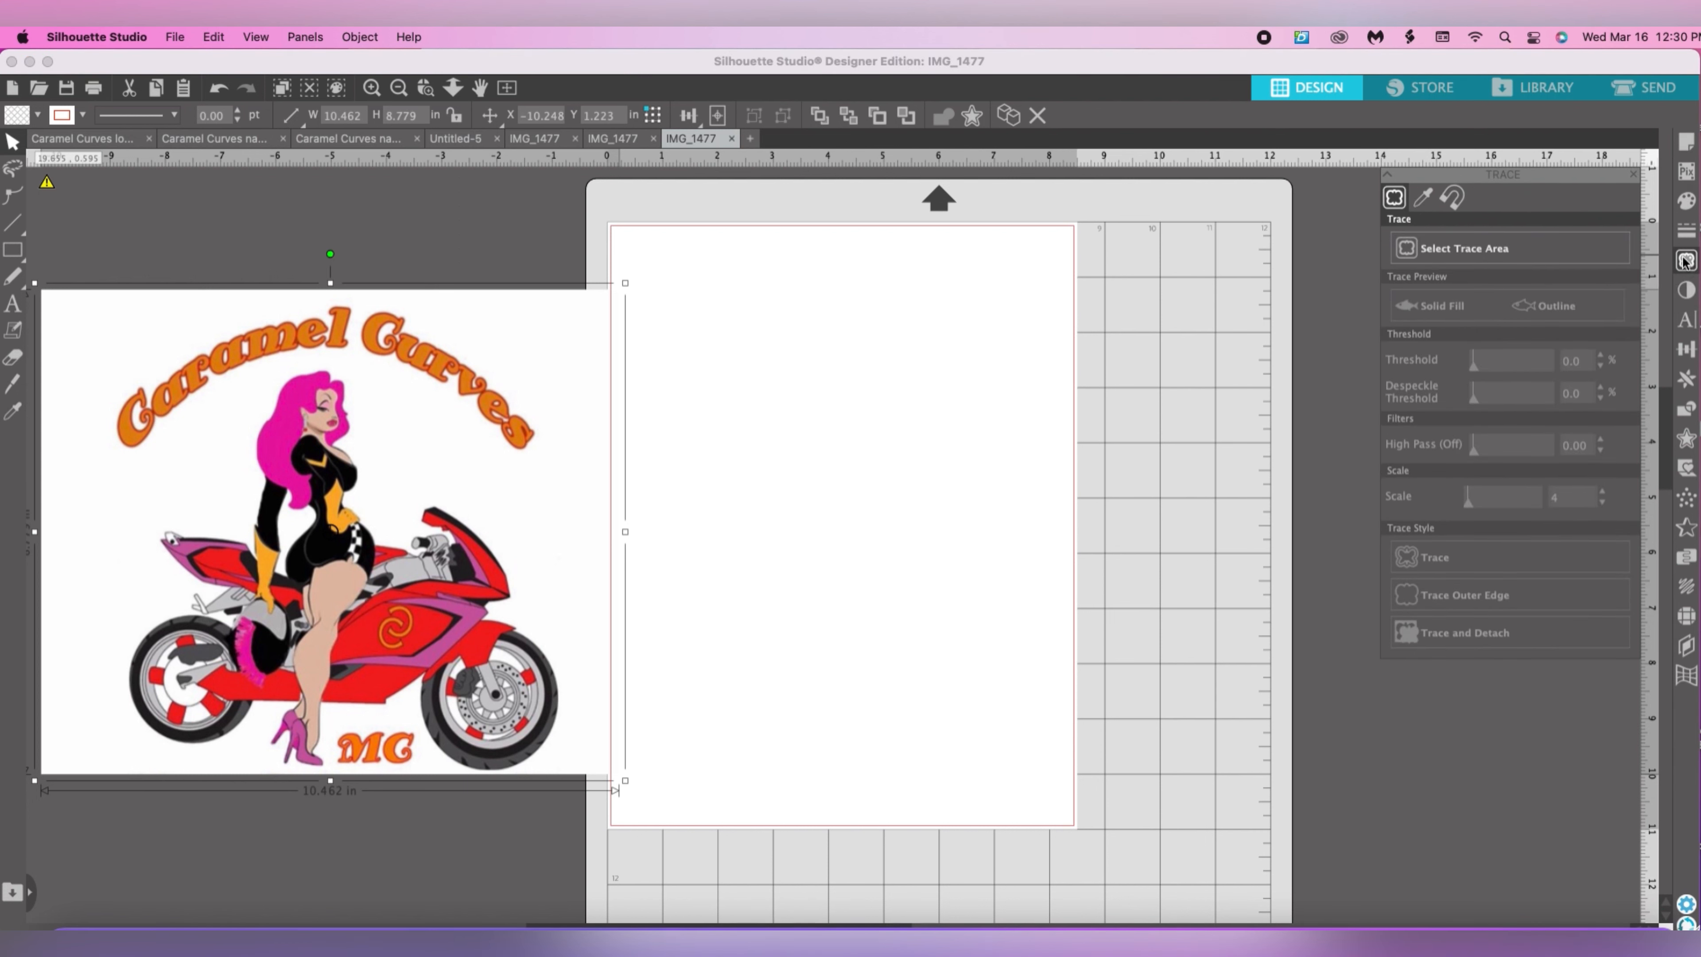
pyautogui.click(1482, 260)
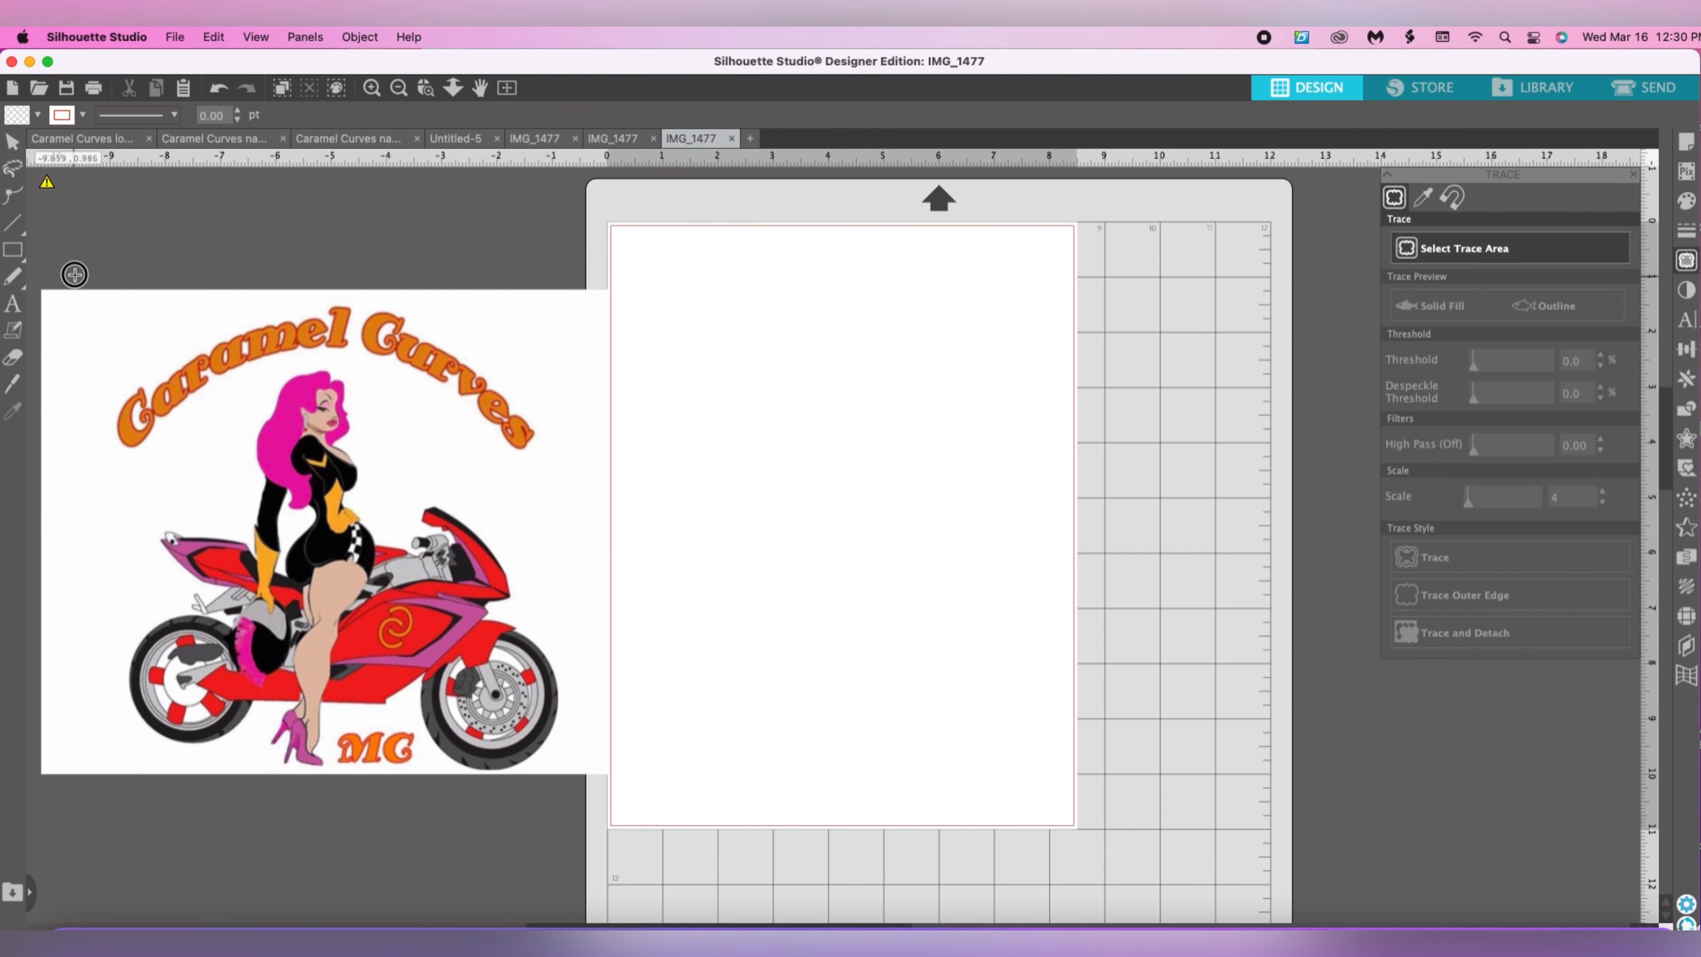
pyautogui.moveTo(74, 274)
pyautogui.mouseDown()
pyautogui.moveTo(161, 486)
pyautogui.moveTo(438, 663)
pyautogui.moveTo(589, 795)
pyautogui.mouseUp()
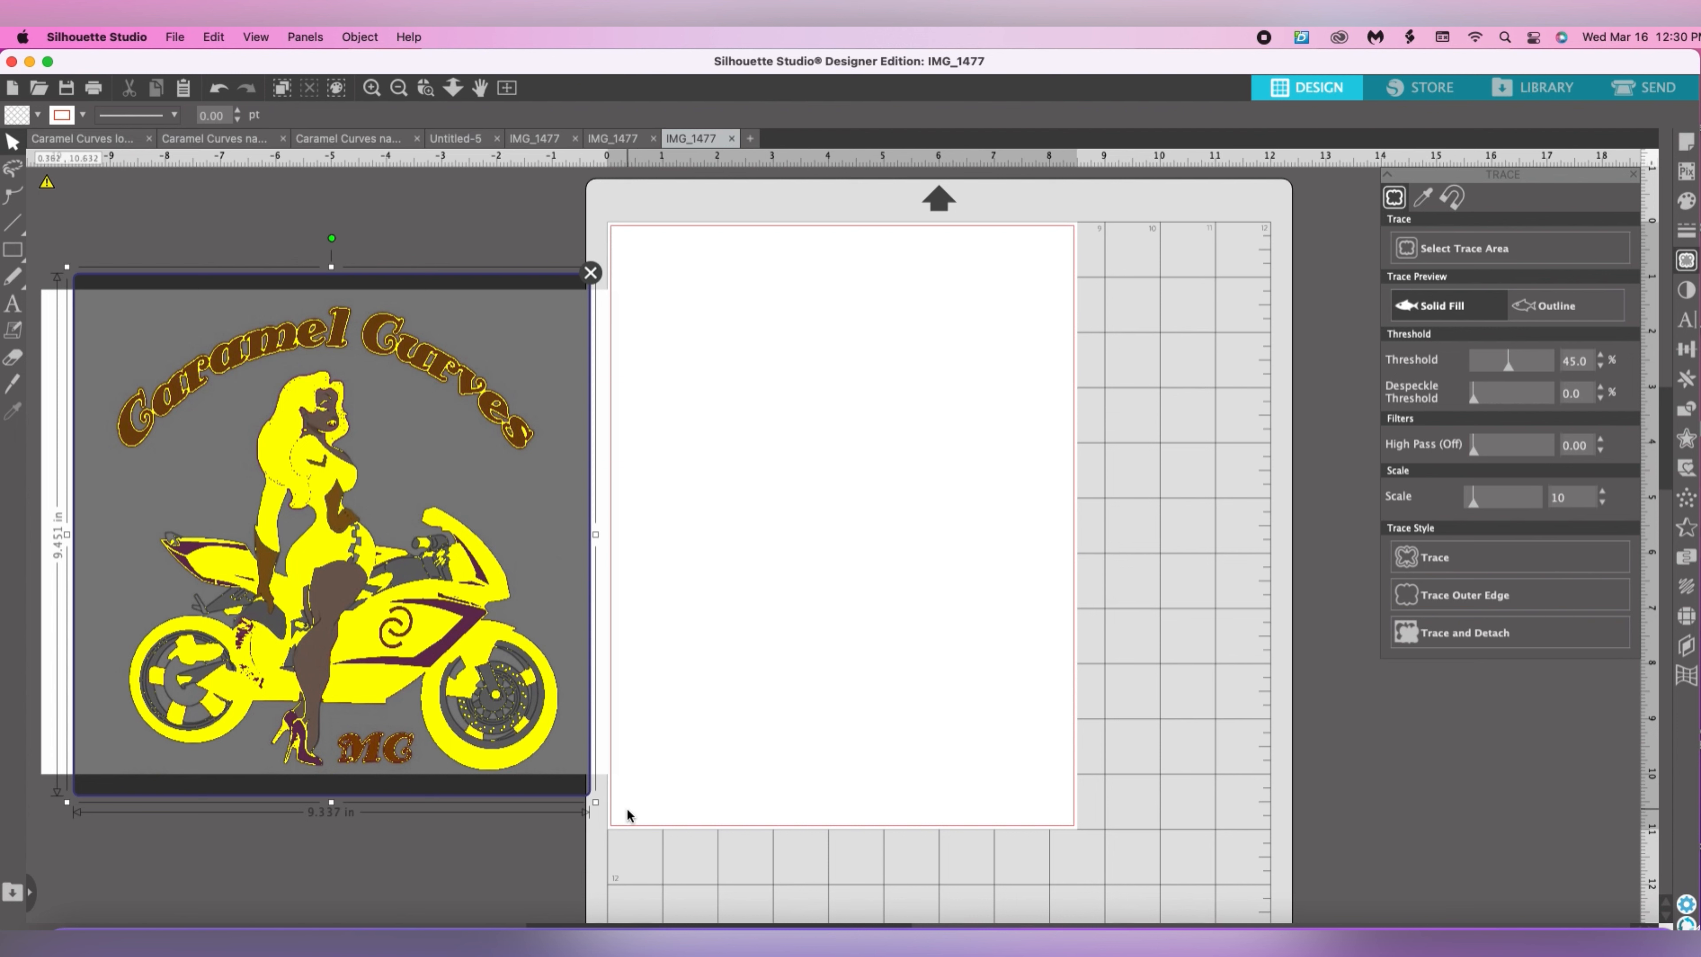
# Raise the trace threshold to 93% so the figure and lettering fill solidly, and trace and detach the logo.
pyautogui.moveTo(1508, 362); pyautogui.dragTo(1512, 373)
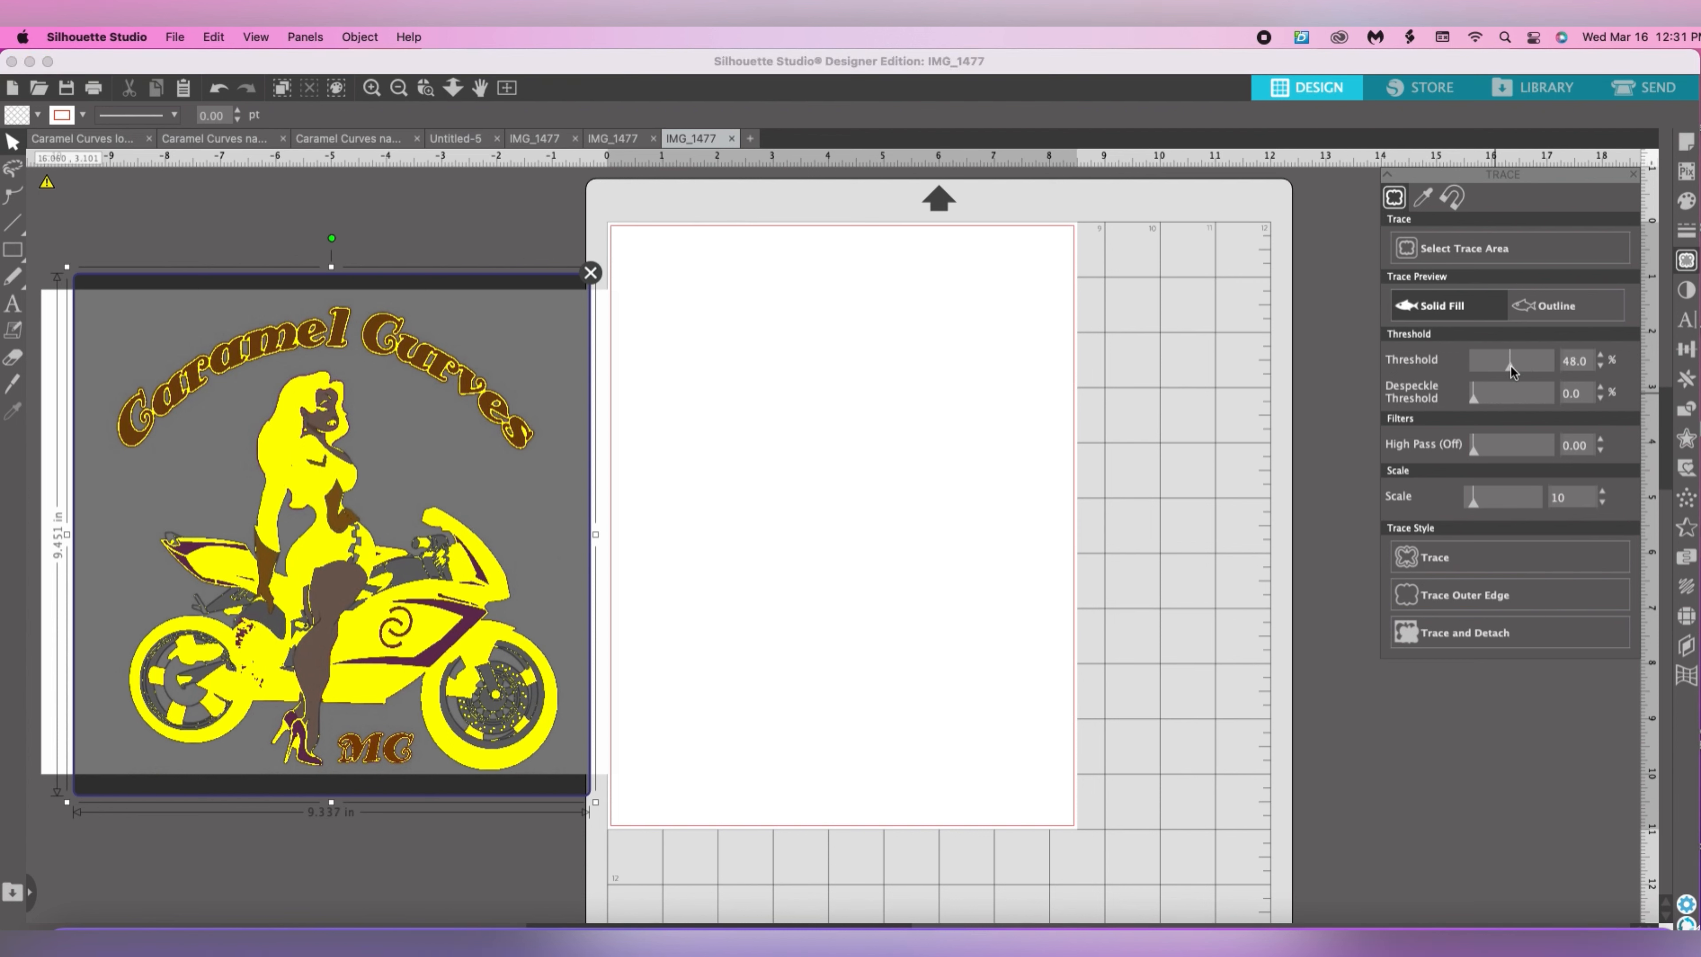
pyautogui.moveTo(1511, 372); pyautogui.dragTo(1523, 367)
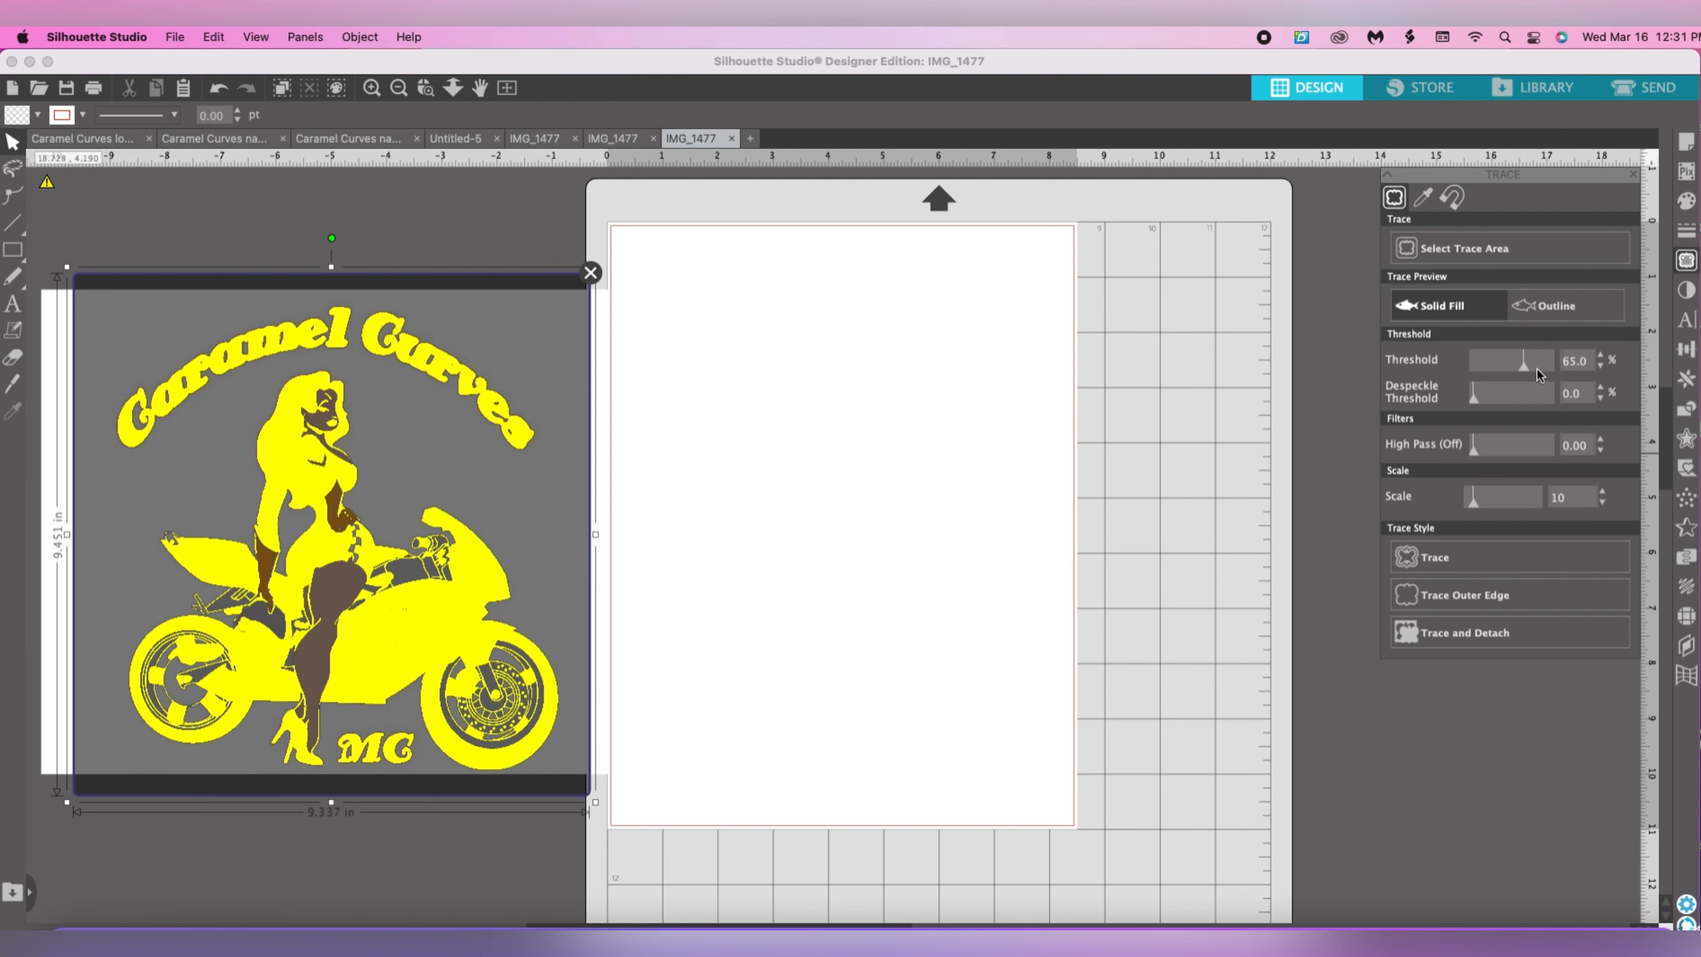
pyautogui.moveTo(1527, 369); pyautogui.dragTo(1545, 381)
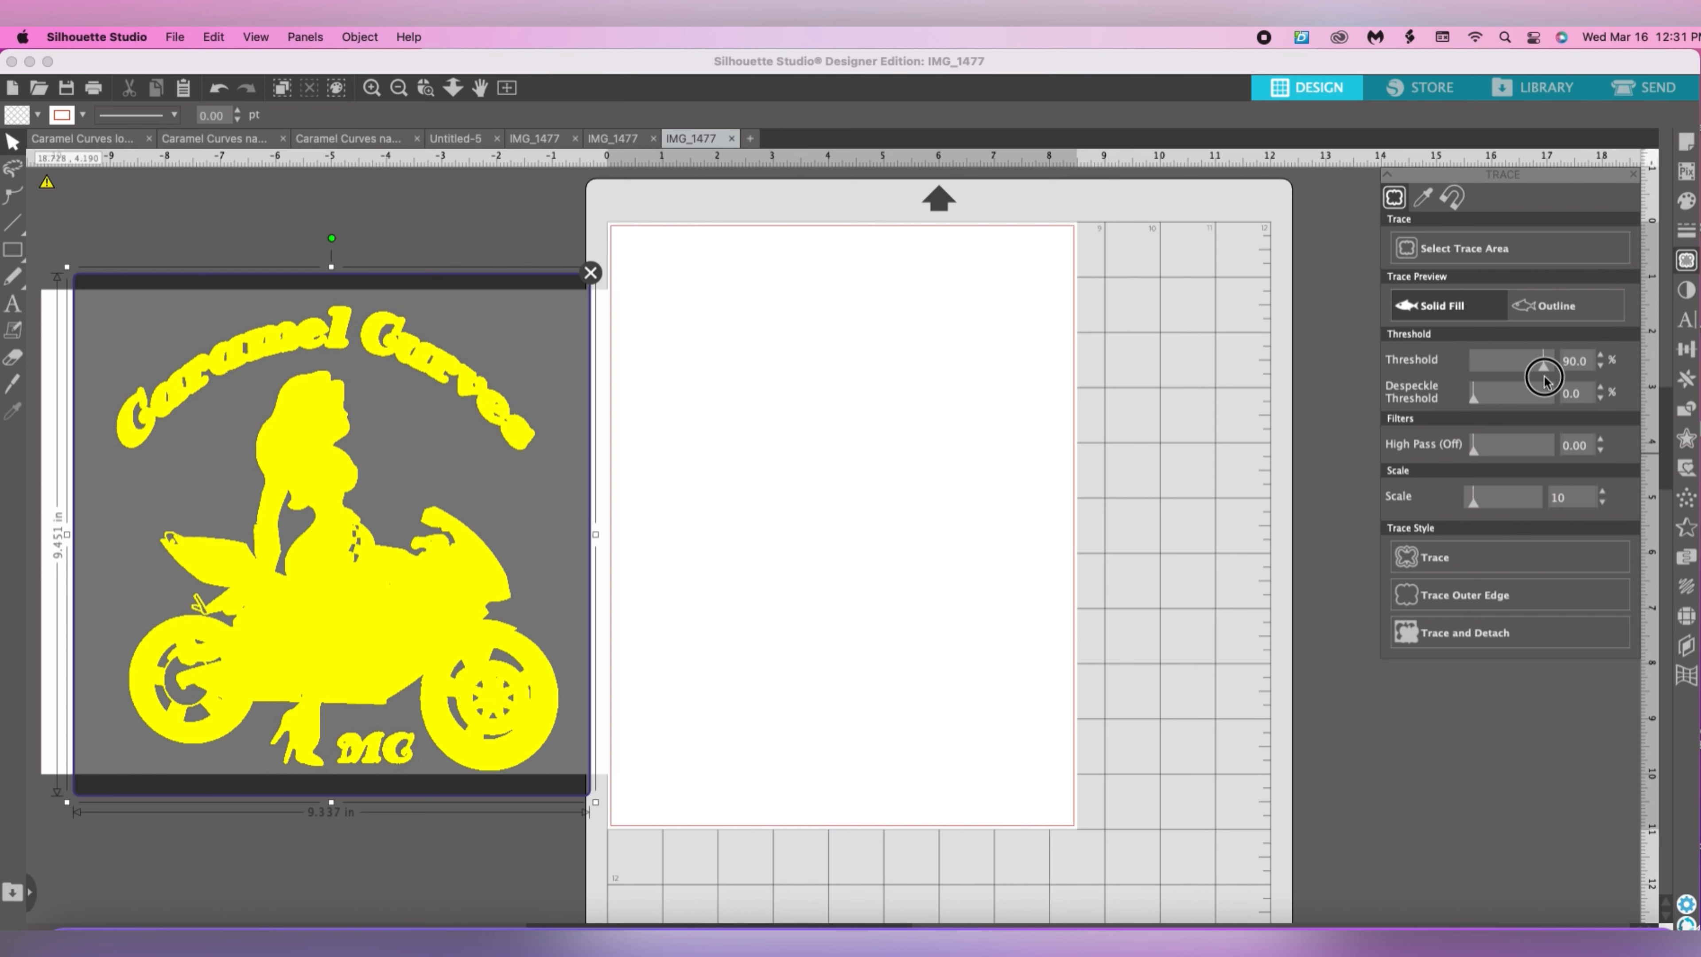
pyautogui.moveTo(1545, 382); pyautogui.dragTo(1546, 381)
pyautogui.click(1601, 355)
pyautogui.click(1602, 355)
pyautogui.click(1600, 366)
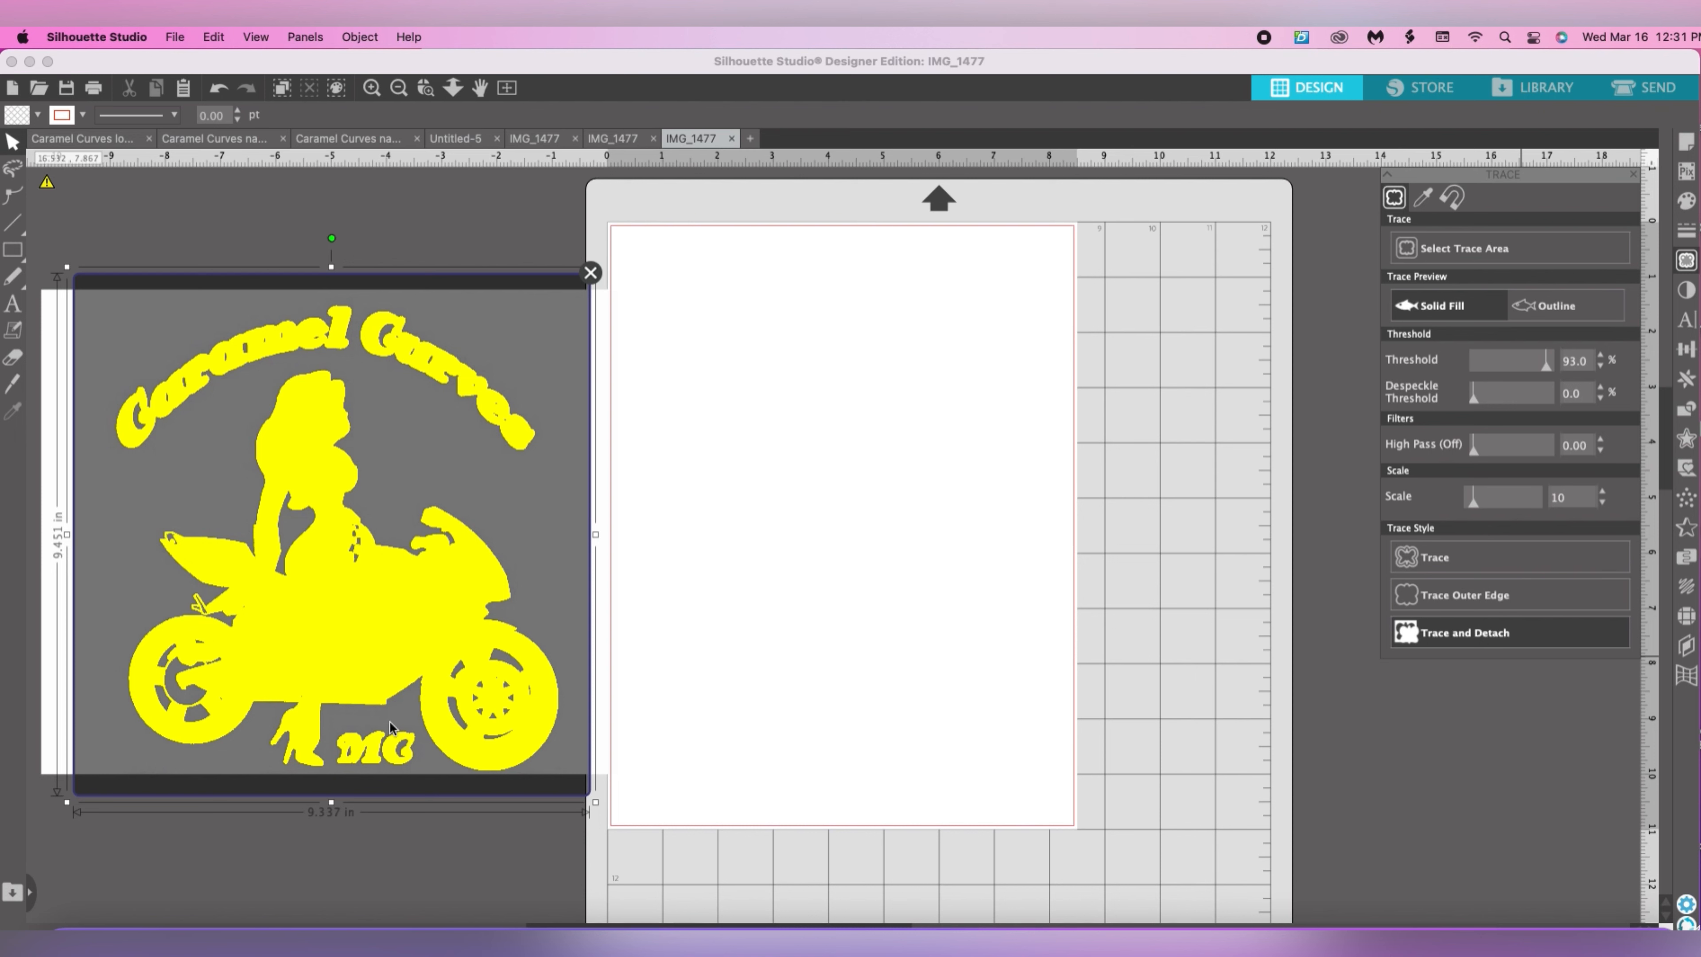
pyautogui.click(261, 551)
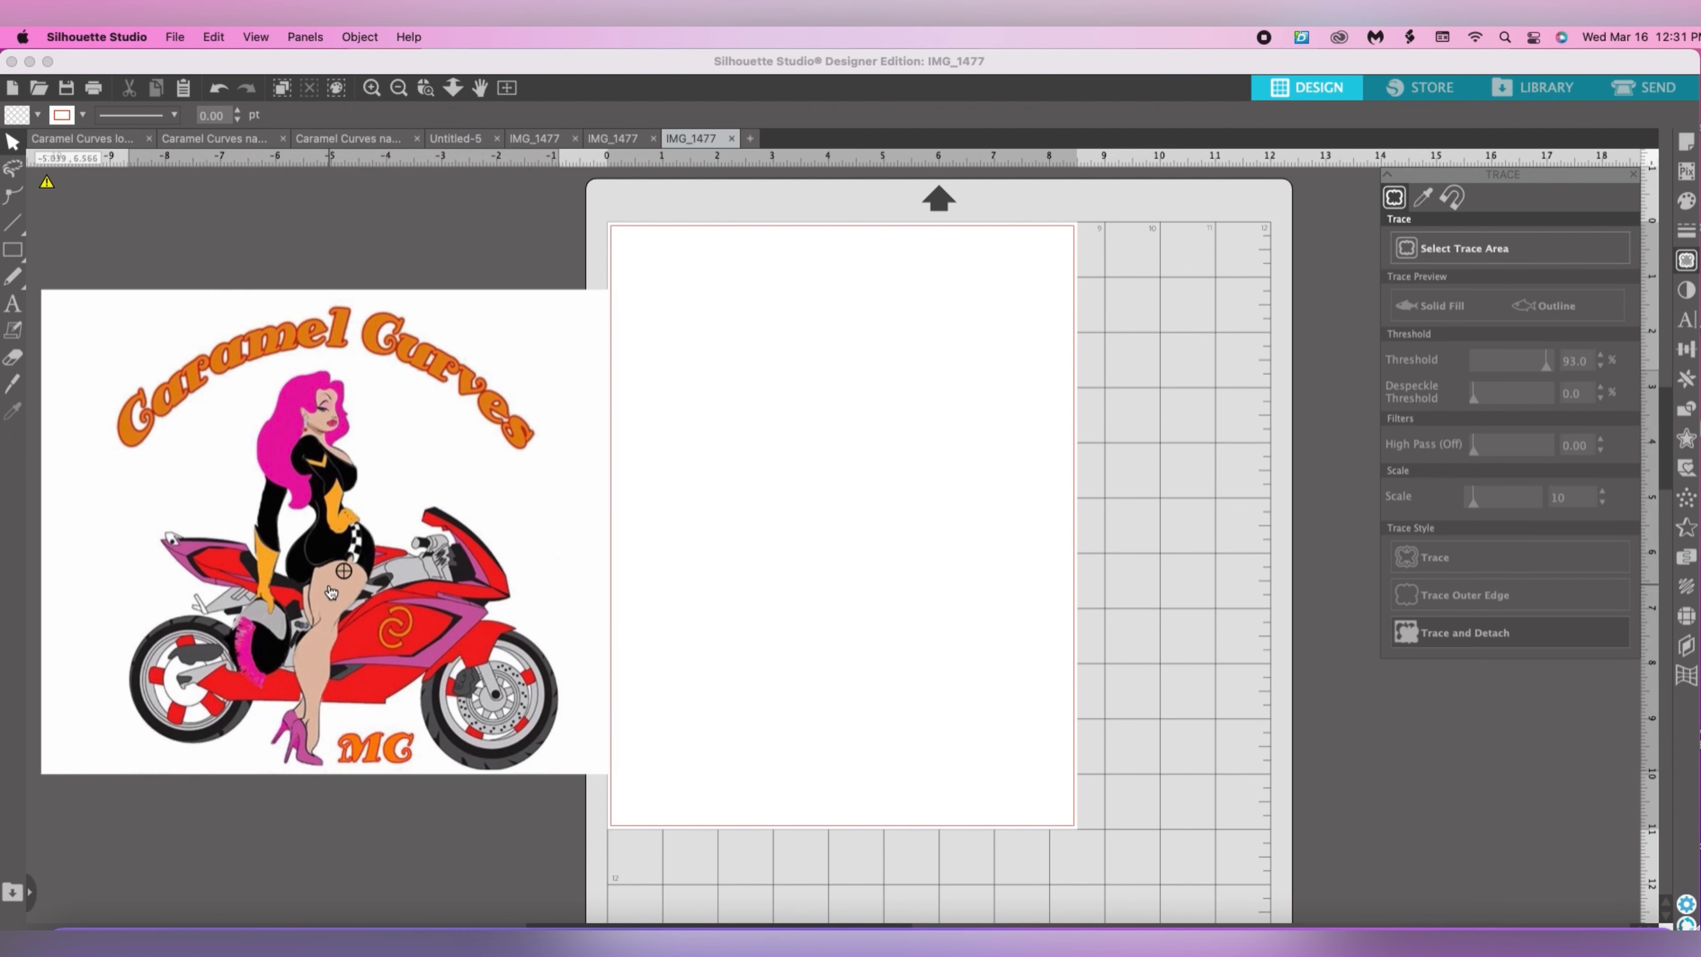
# Pull the detached rider and motorcycle away to the right of the page and shift the two arched words down.
pyautogui.click(331, 602)
pyautogui.moveTo(341, 605)
pyautogui.mouseDown()
pyautogui.moveTo(986, 578)
pyautogui.moveTo(1256, 668)
pyautogui.mouseUp()
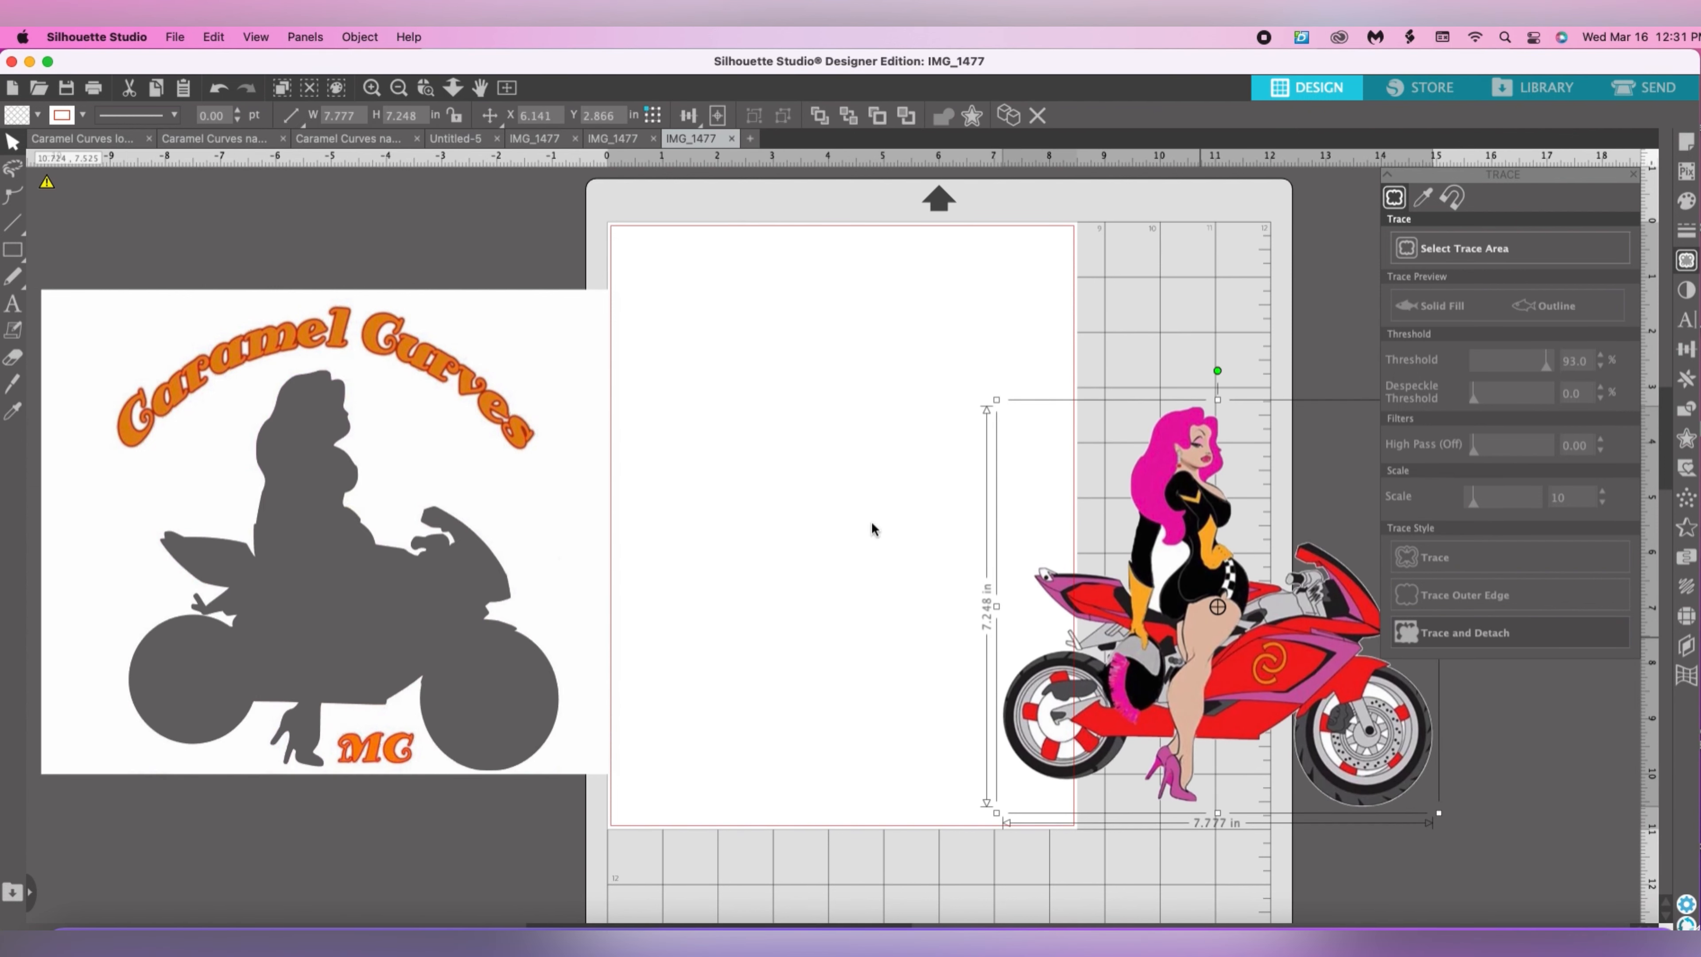
pyautogui.moveTo(201, 381); pyautogui.dragTo(206, 424)
pyautogui.moveTo(353, 353); pyautogui.dragTo(354, 395)
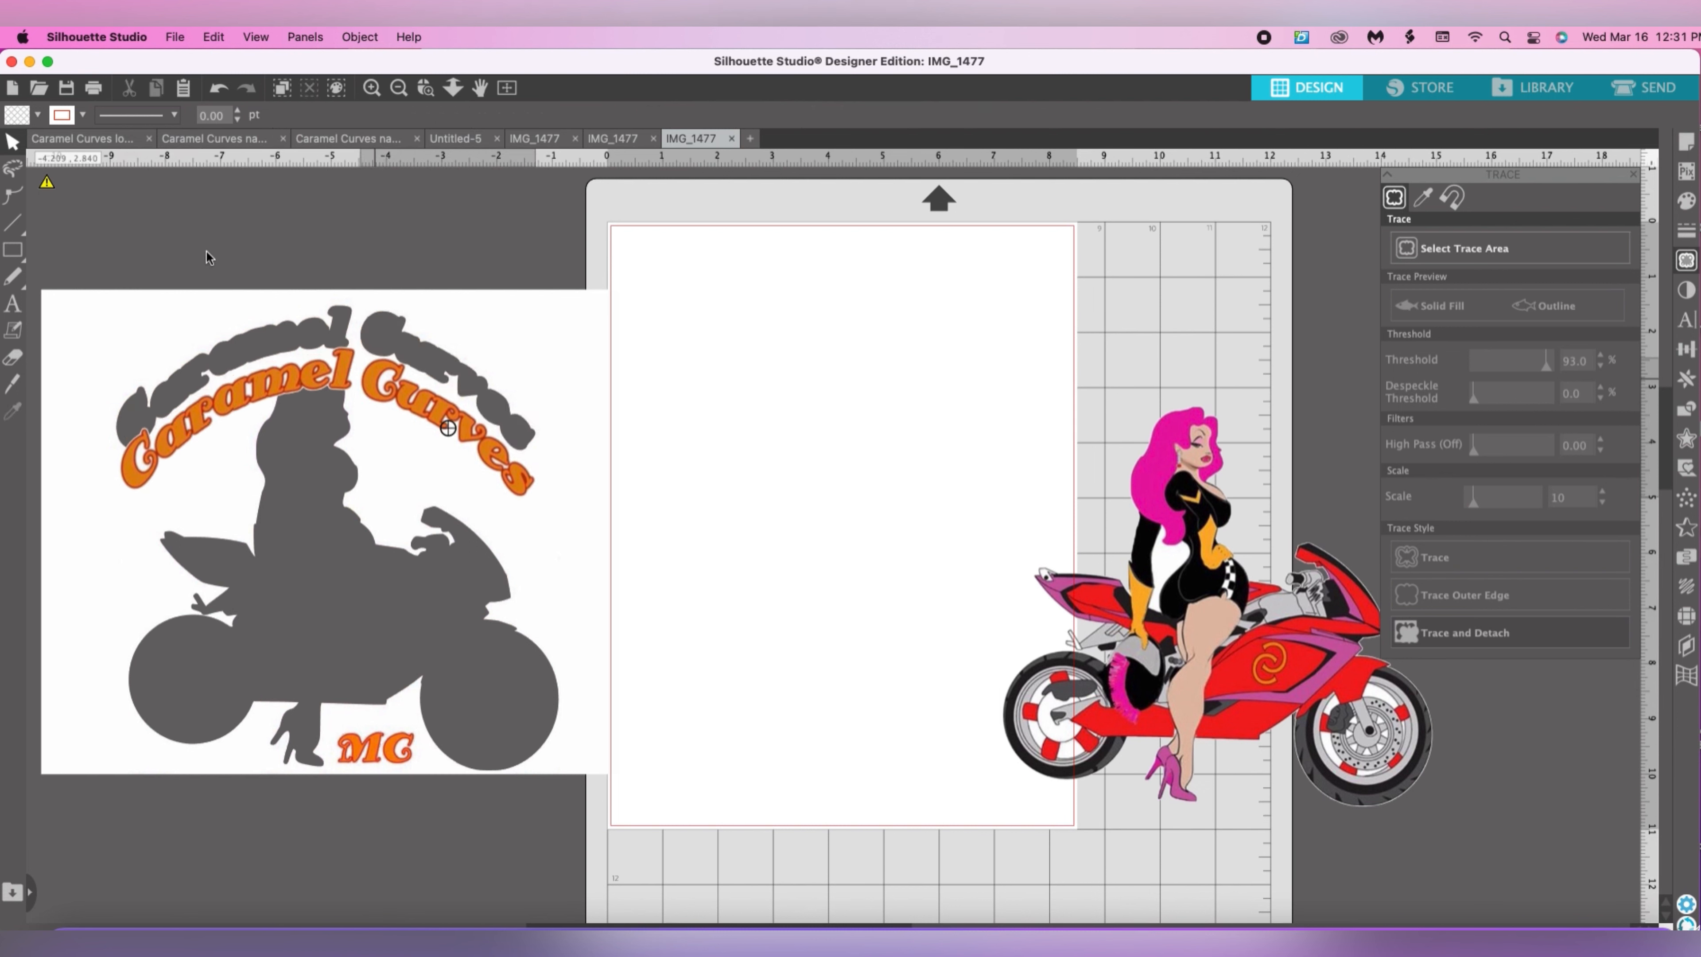
# Delete the leftover background image with all its lettering, and move the rider and motorcycle to the left of the page.
pyautogui.moveTo(199, 243)
pyautogui.mouseDown()
pyautogui.moveTo(438, 556)
pyautogui.moveTo(585, 863)
pyautogui.mouseUp()
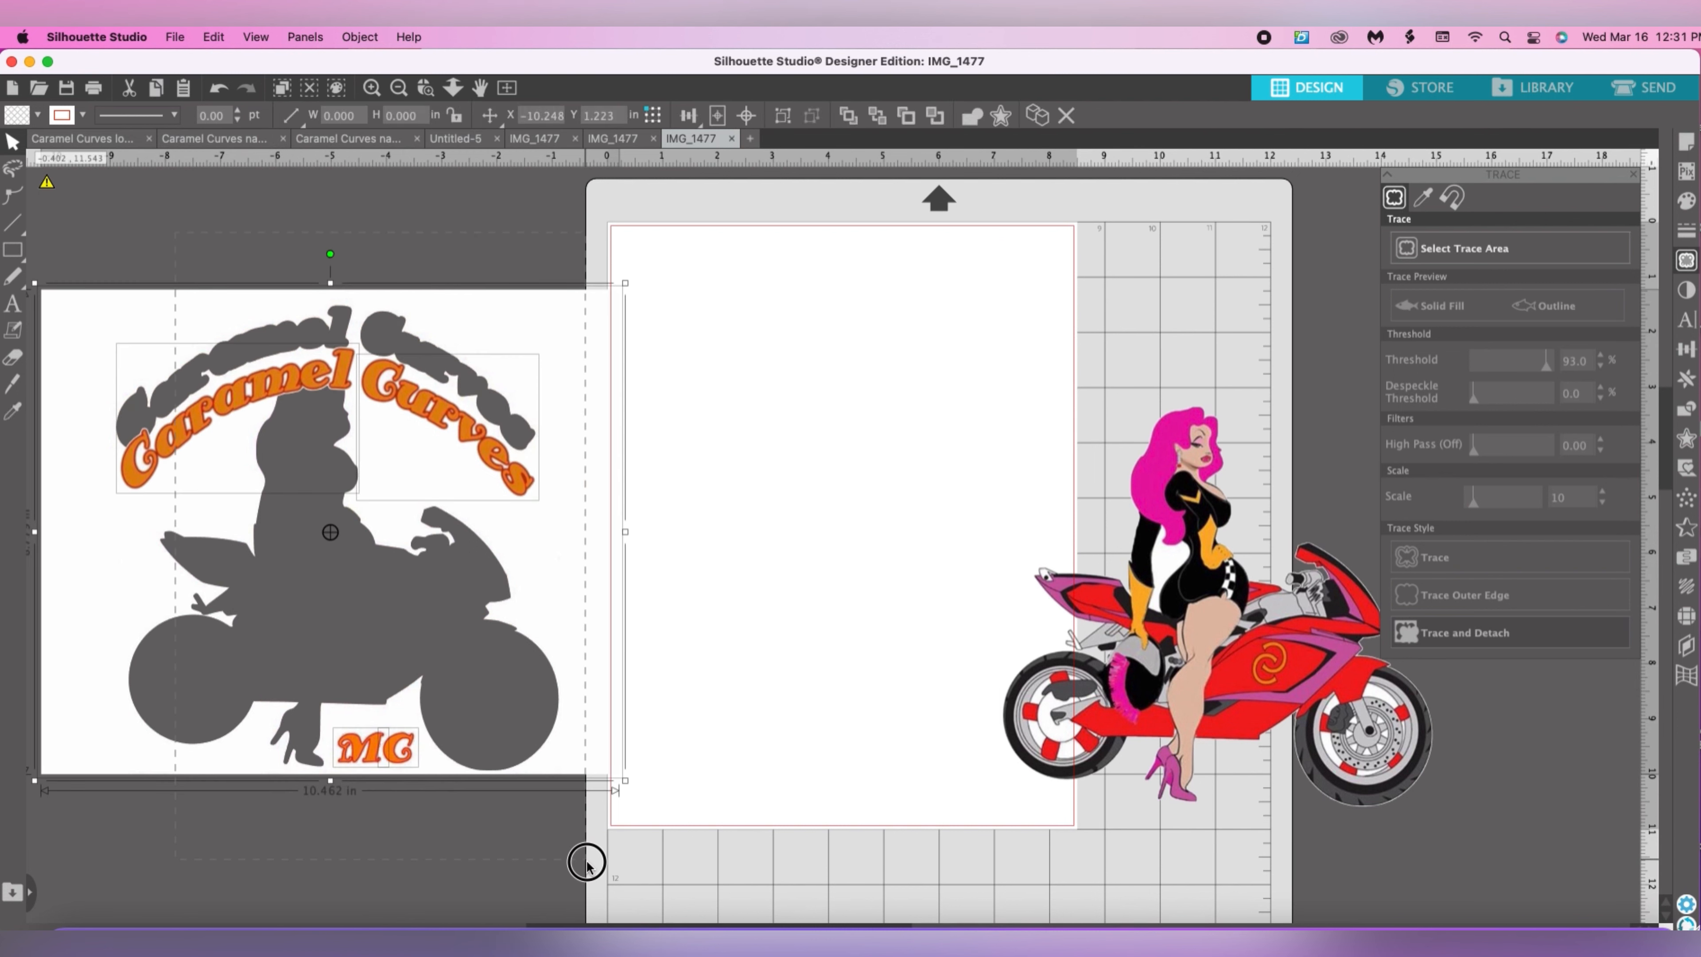
pyautogui.press('Delete')
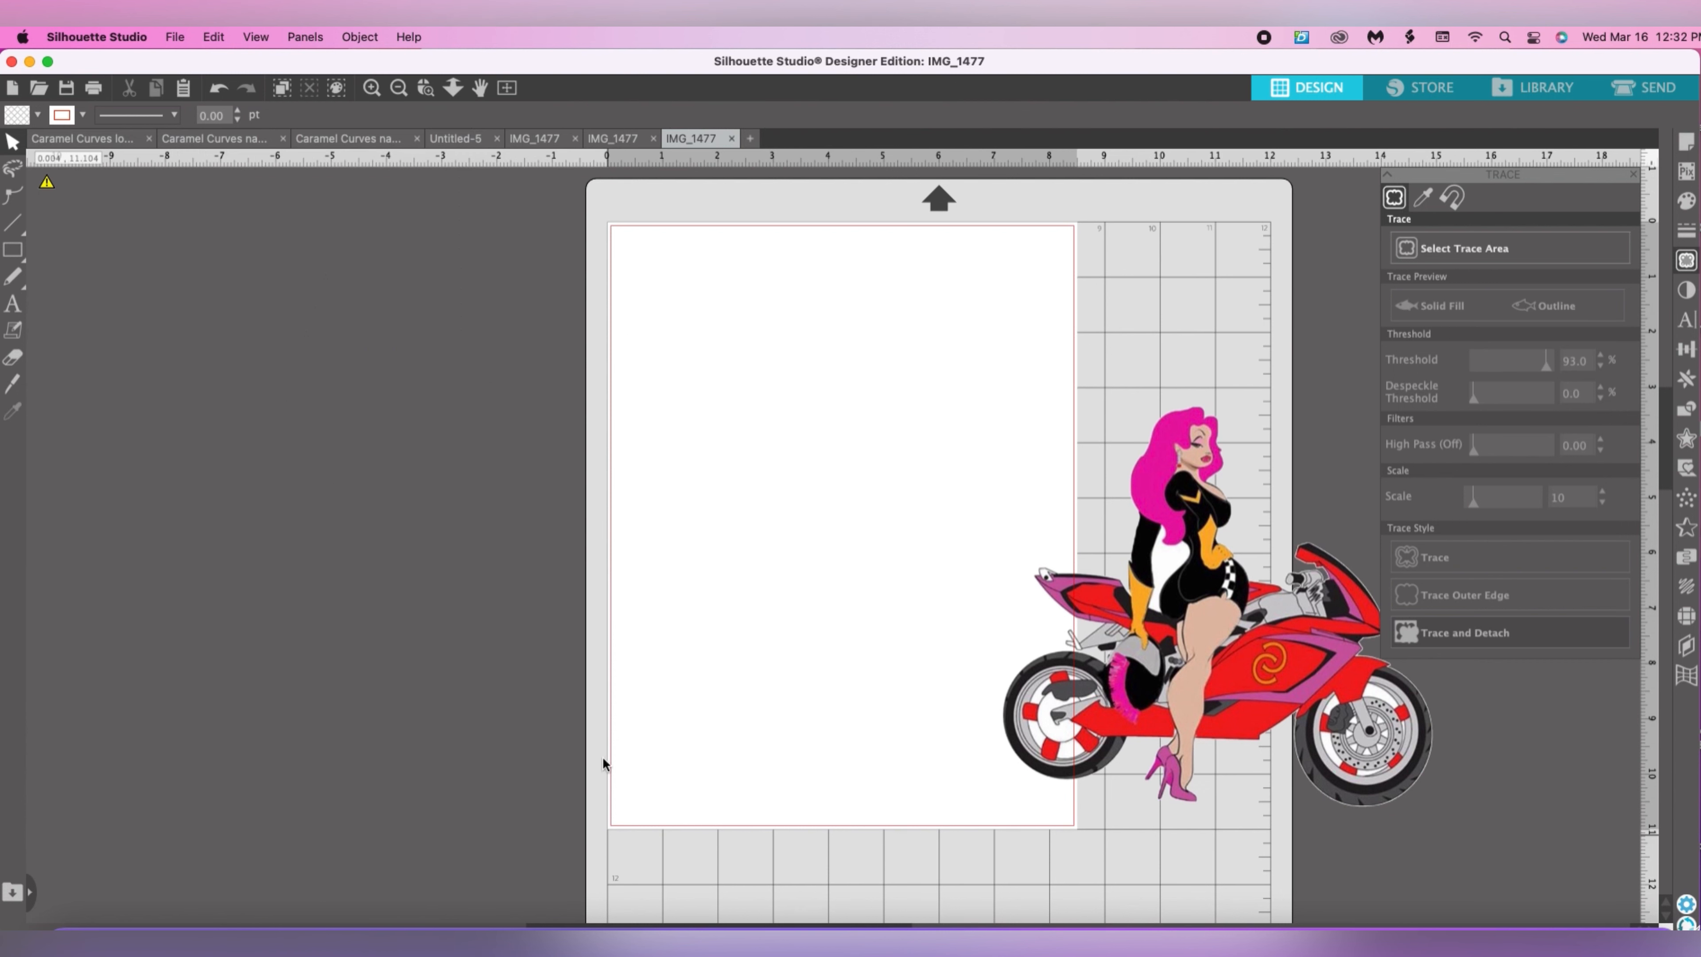
pyautogui.moveTo(1177, 644)
pyautogui.mouseDown()
pyautogui.moveTo(1138, 623)
pyautogui.moveTo(103, 509)
pyautogui.moveTo(215, 556)
pyautogui.moveTo(254, 525)
pyautogui.mouseUp()
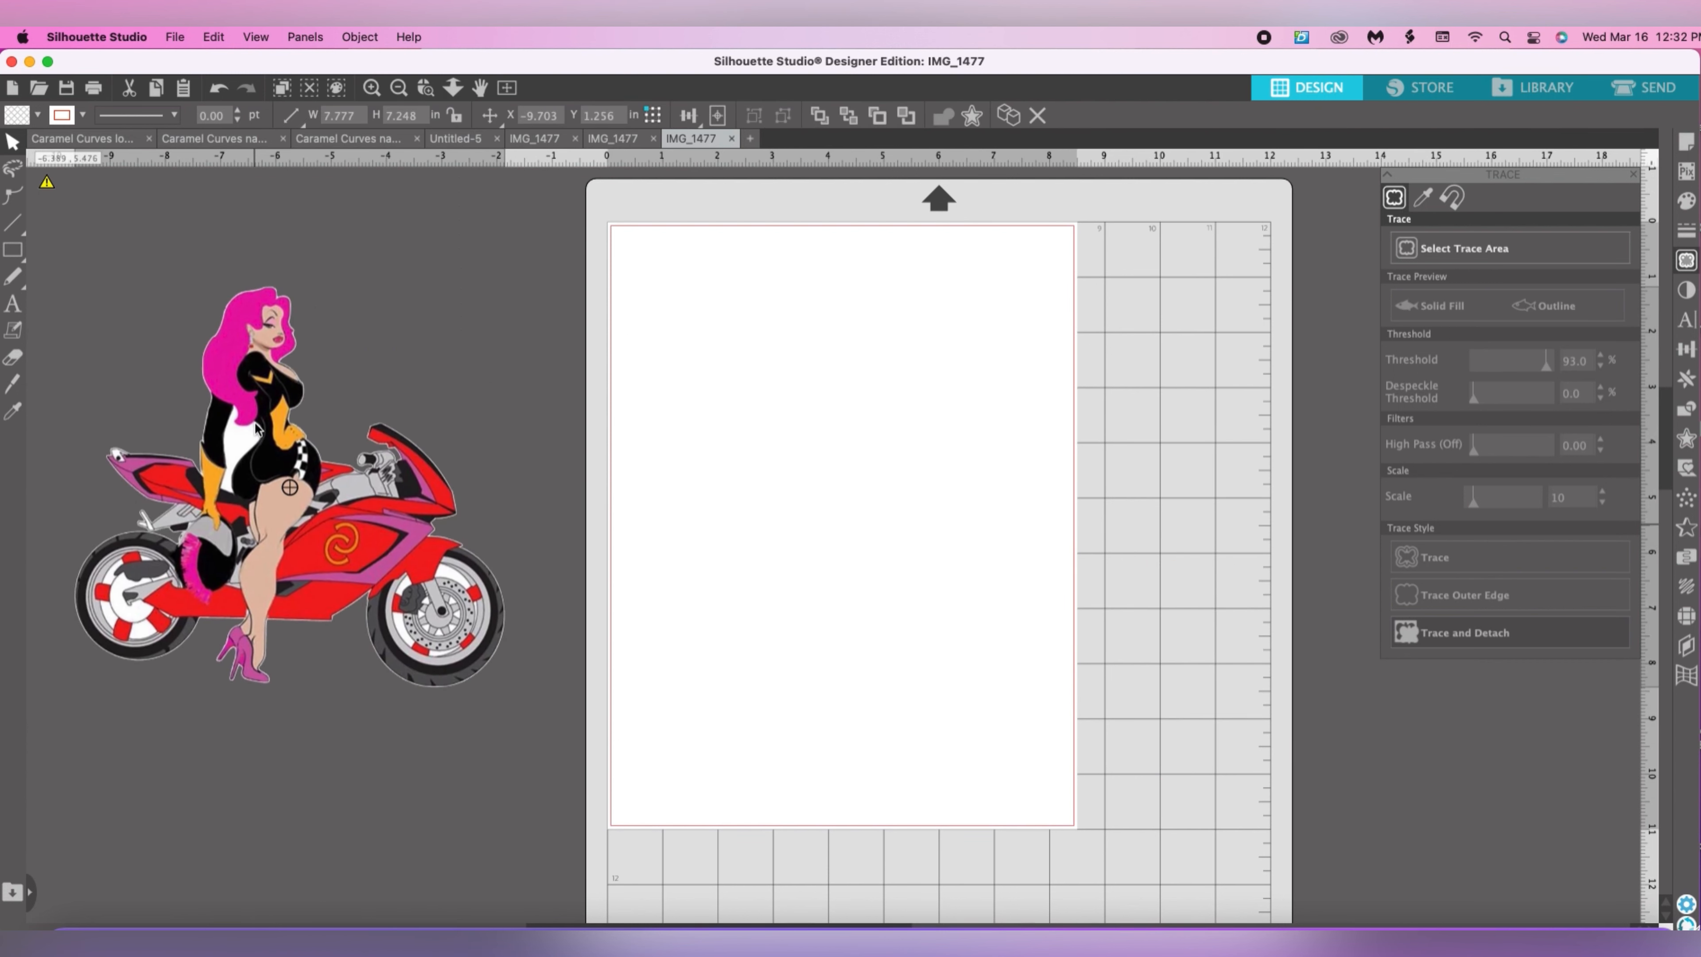
pyautogui.press('Escape')
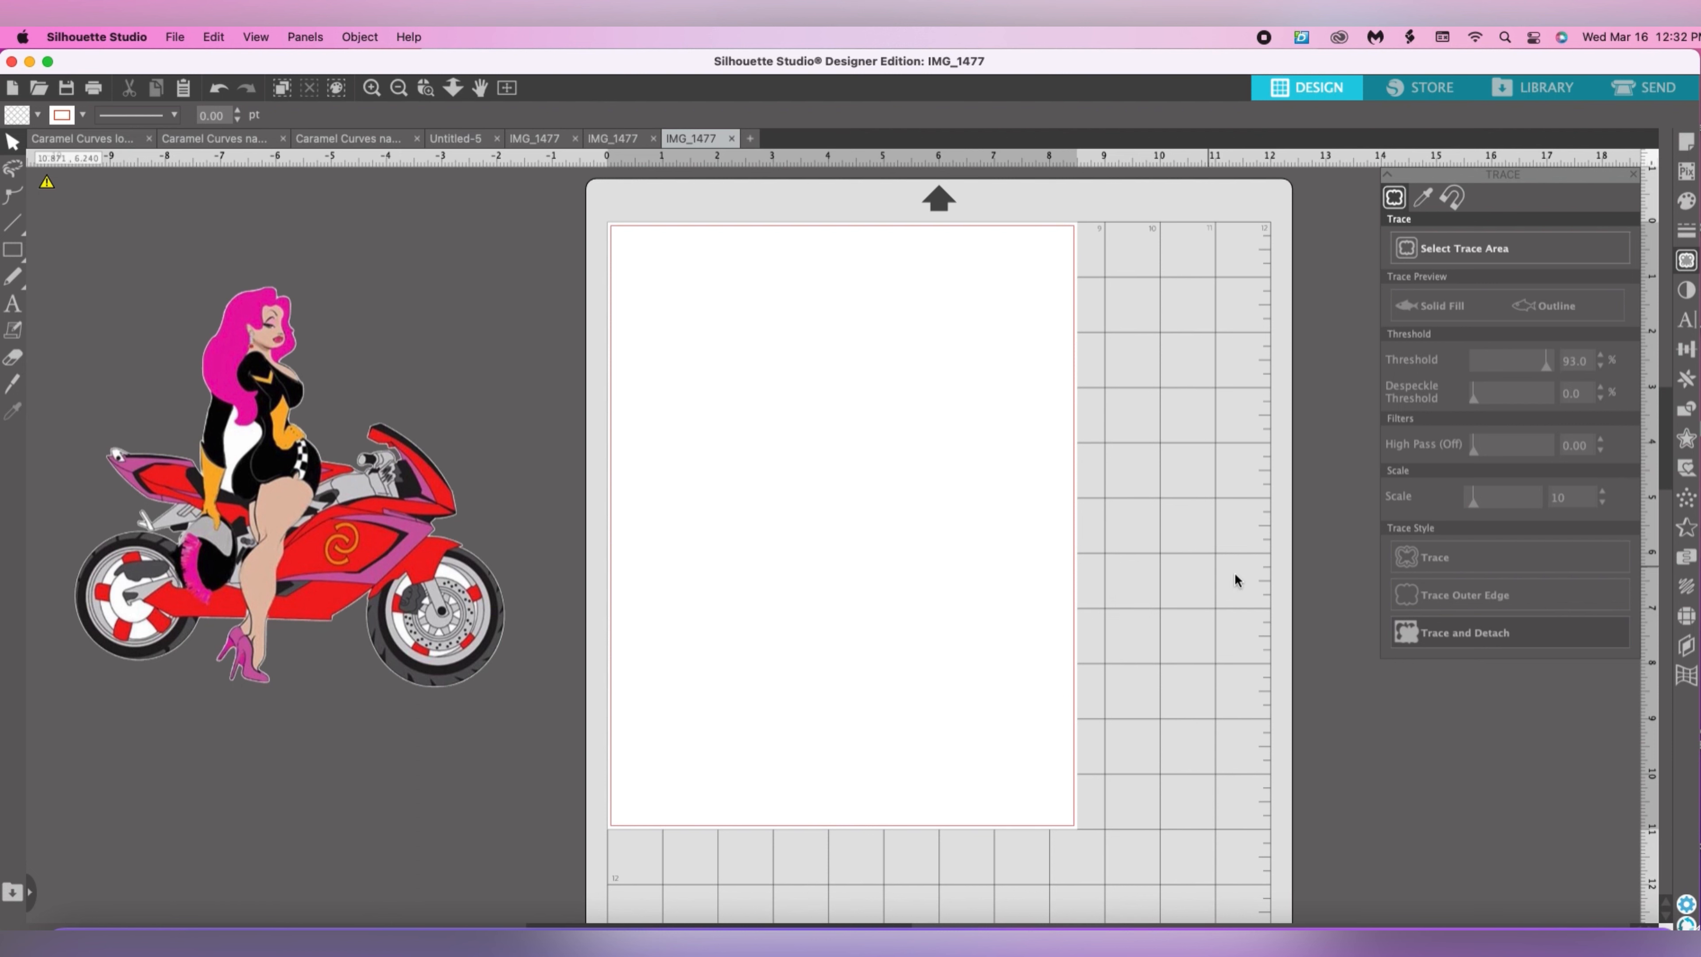
# Select a trace area about 8.6 × 6.2 in over the motorcycle and the rider's body.
pyautogui.click(1452, 253)
pyautogui.click(1452, 252)
pyautogui.moveTo(53, 359)
pyautogui.mouseDown()
pyautogui.moveTo(247, 401)
pyautogui.moveTo(509, 637)
pyautogui.moveTo(530, 700)
pyautogui.mouseUp()
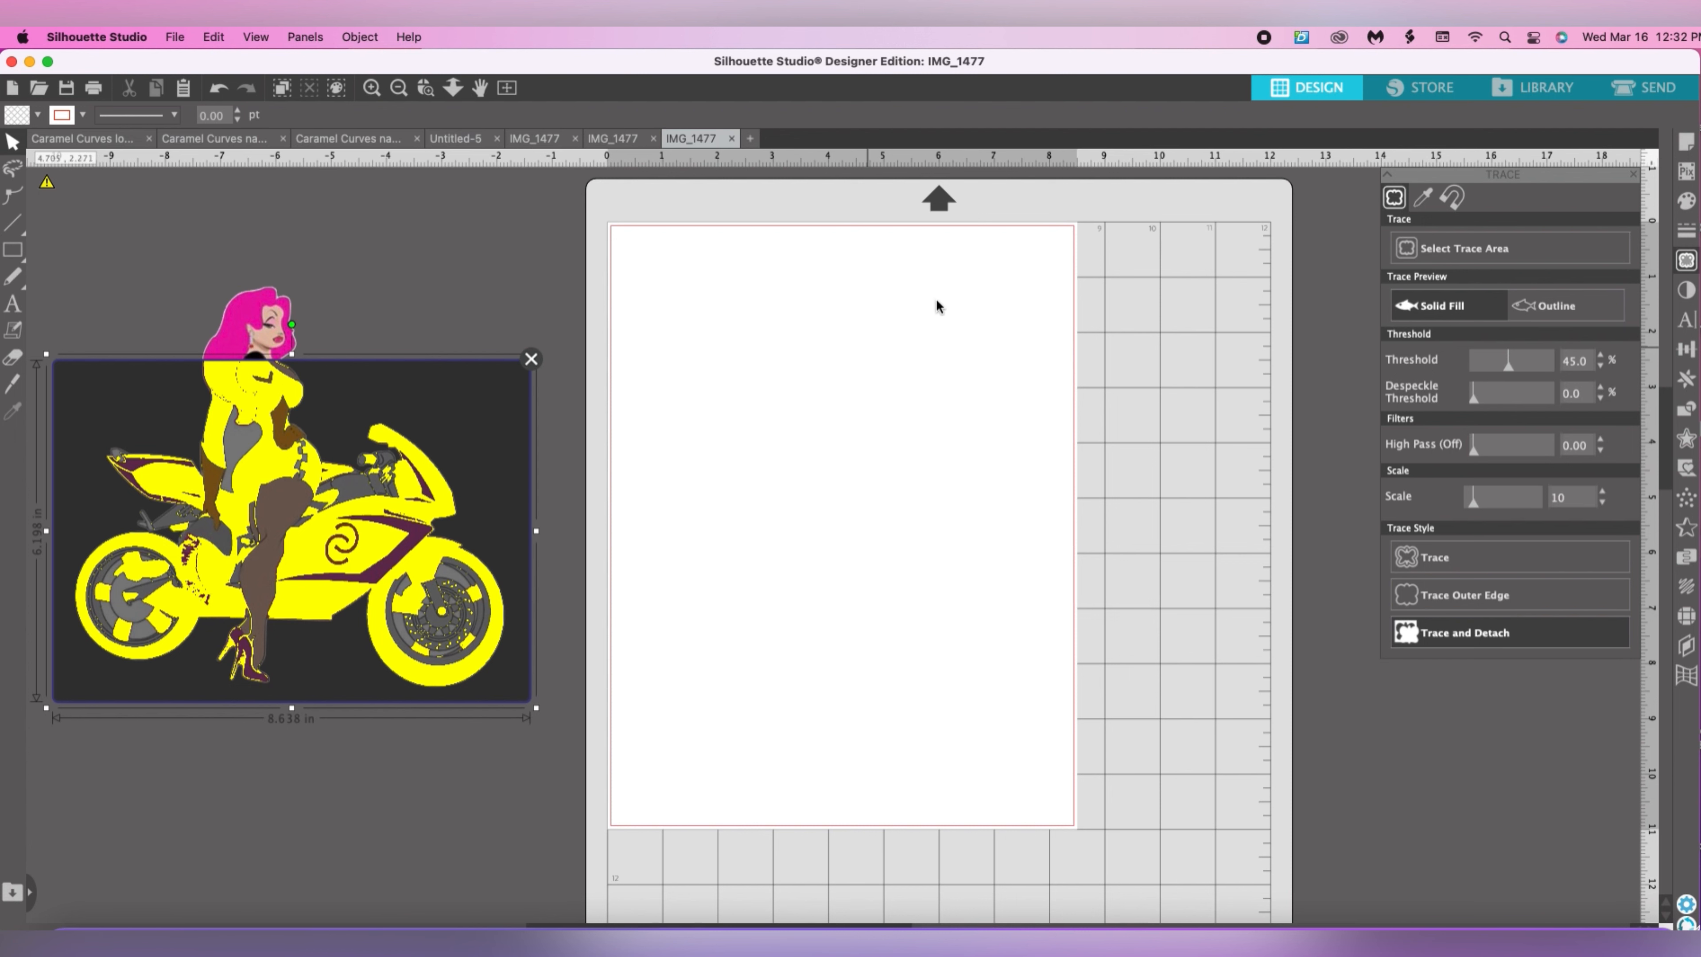
# Switch to tracing by color and sample the white gap between the rider's arm and back.
pyautogui.click(1424, 197)
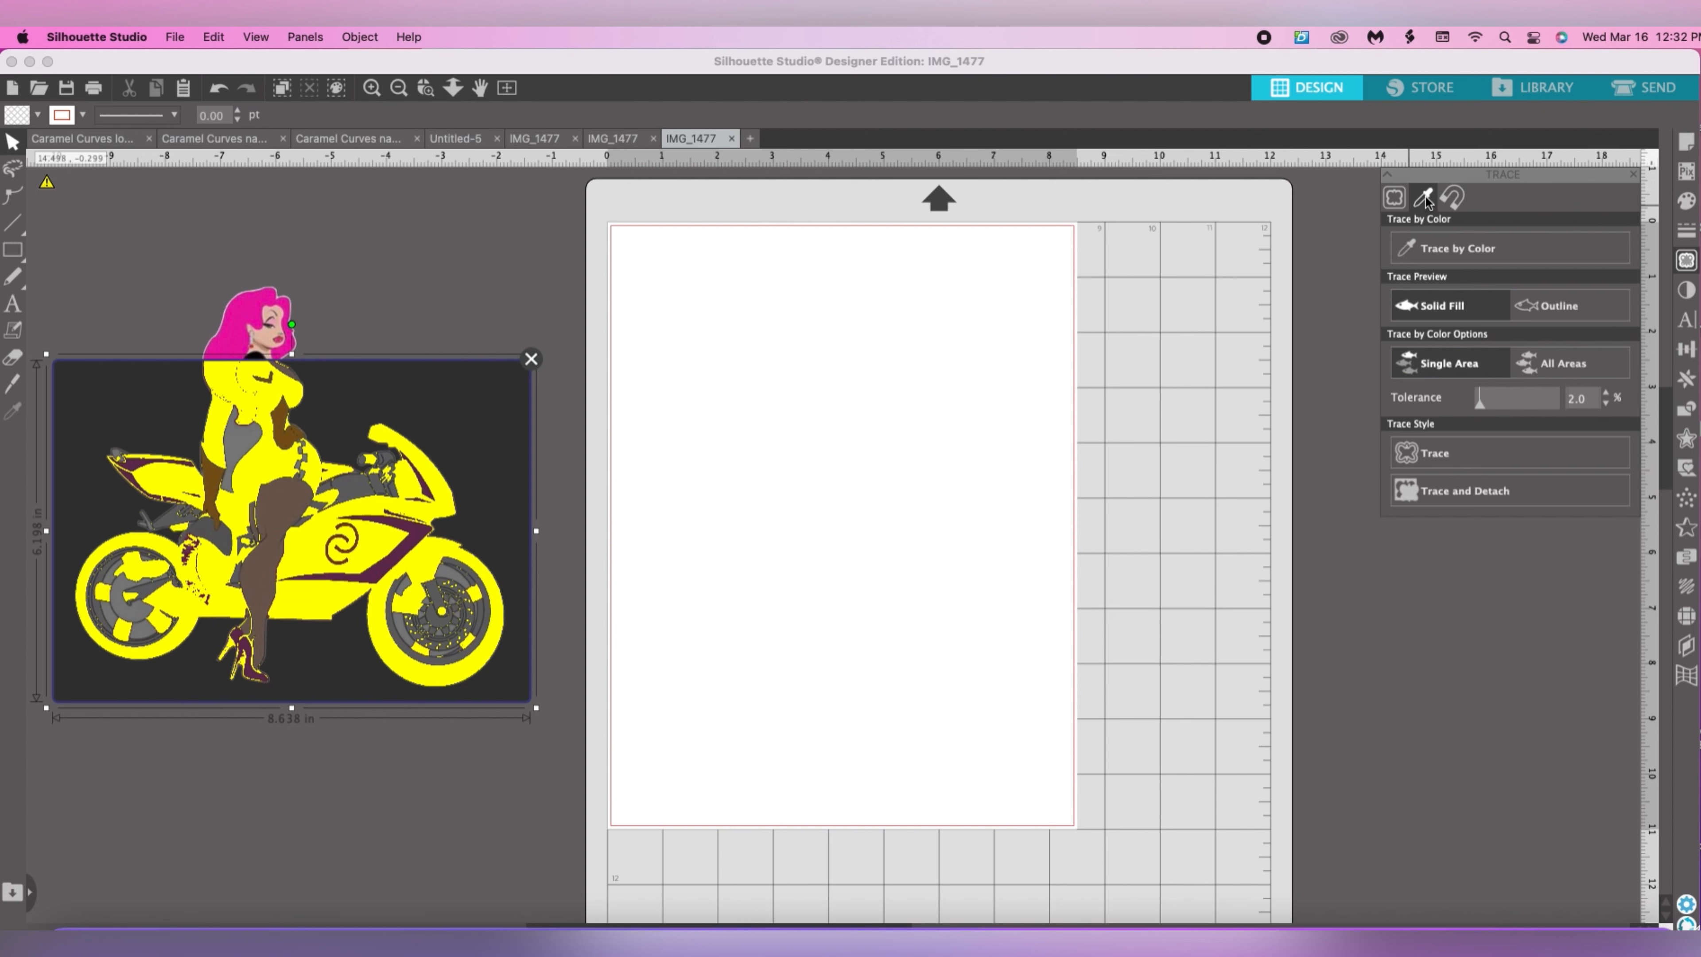
pyautogui.click(1489, 255)
pyautogui.click(1492, 255)
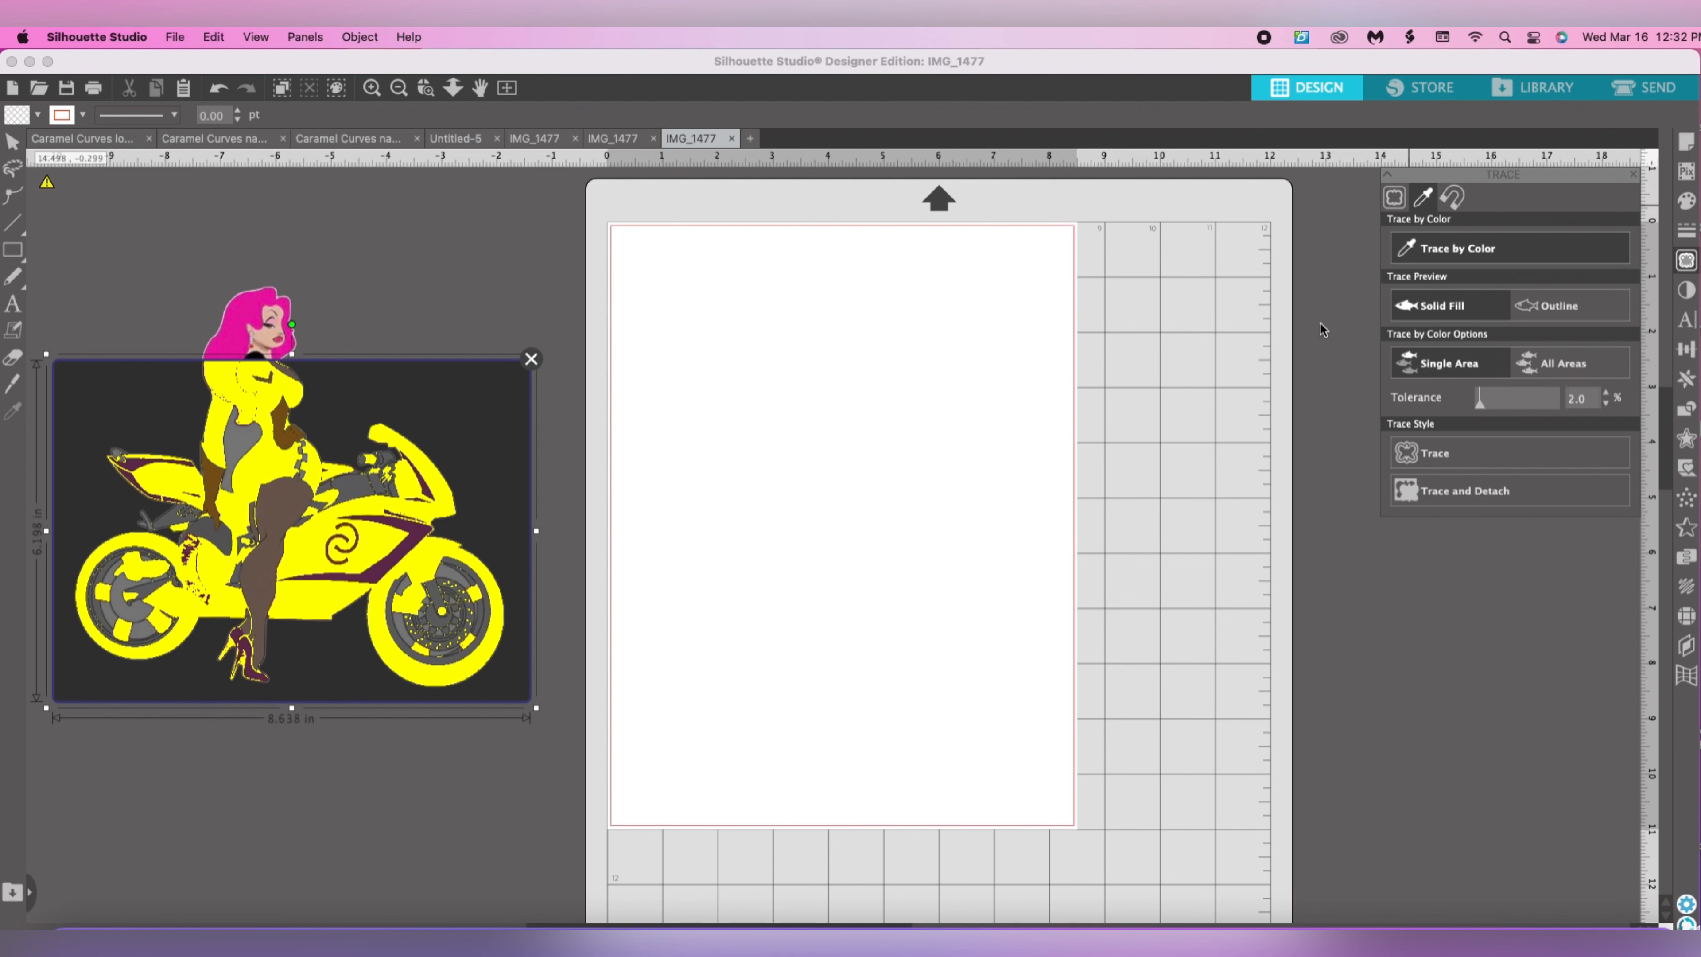
pyautogui.click(238, 439)
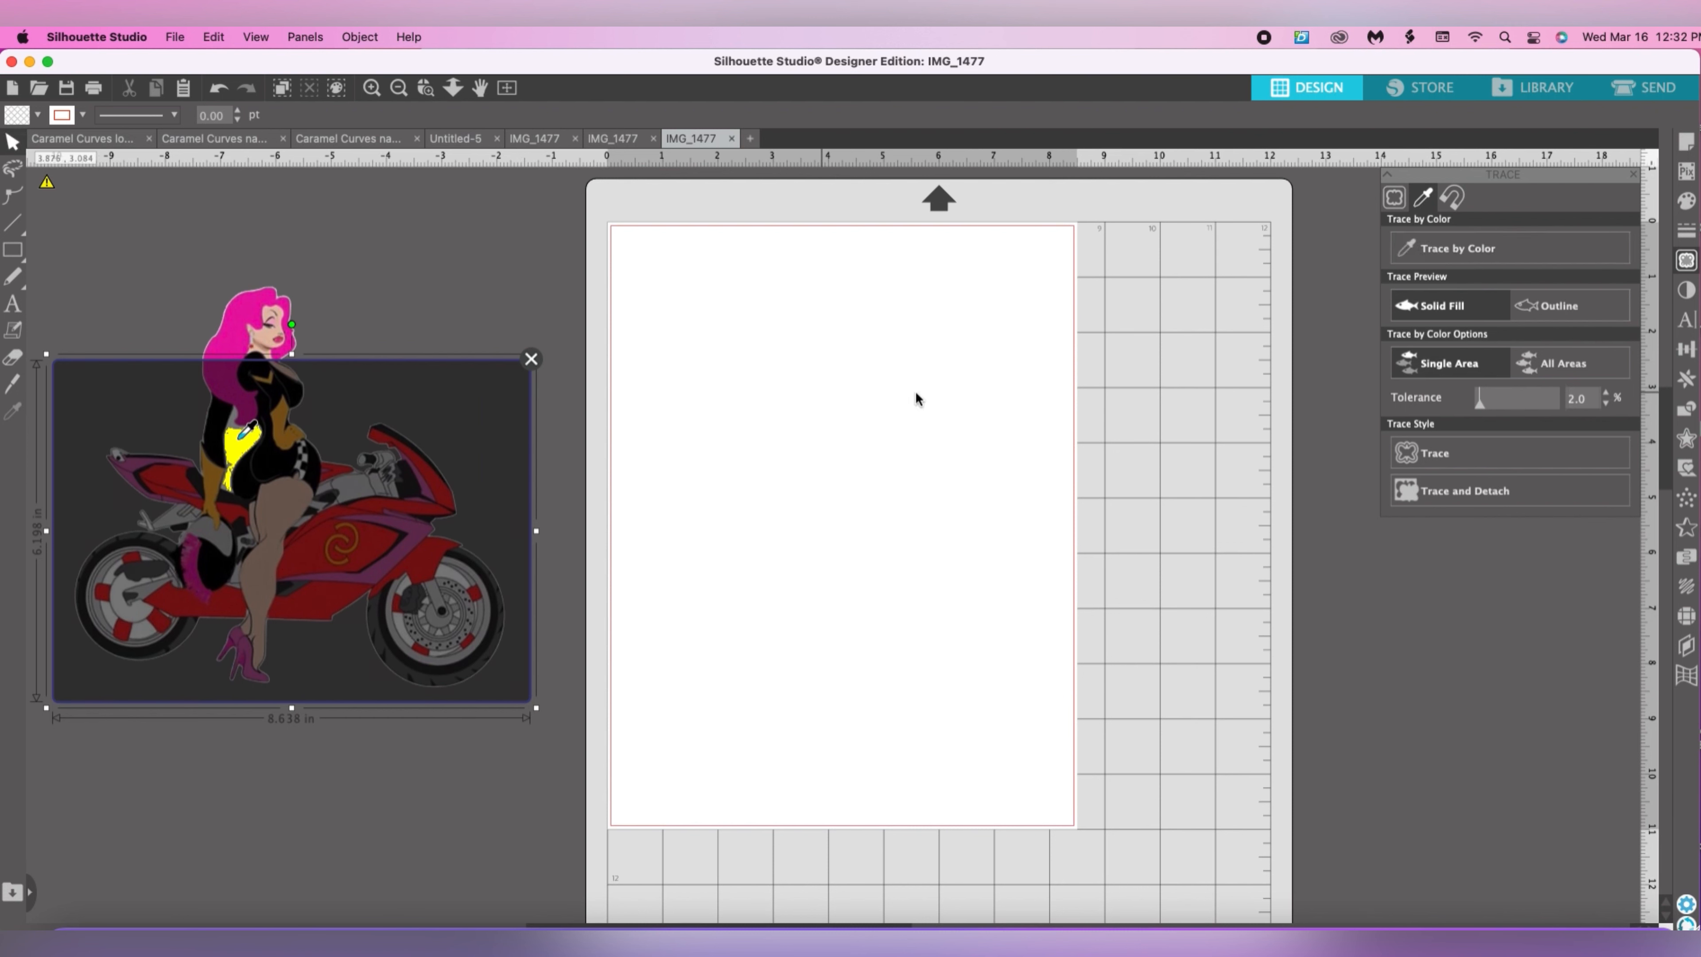
# Set the color trace tolerance to 19% and preview matching in all areas before returning to a single area.
pyautogui.moveTo(1481, 402); pyautogui.dragTo(1498, 409)
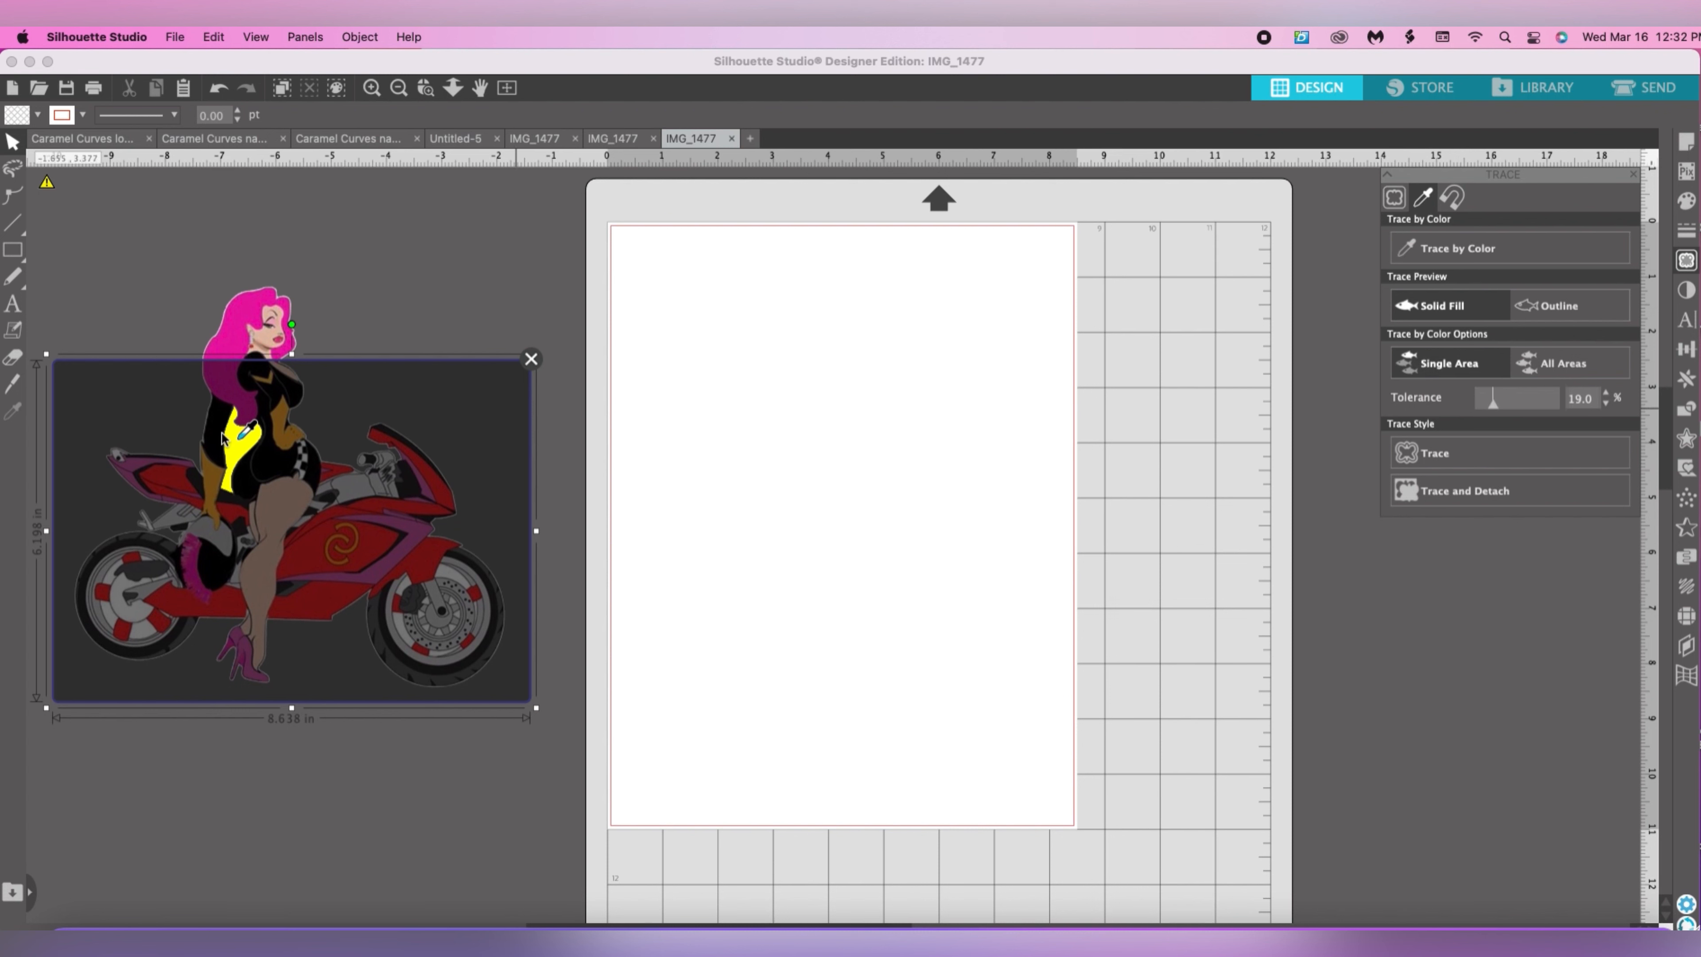
pyautogui.click(404, 484)
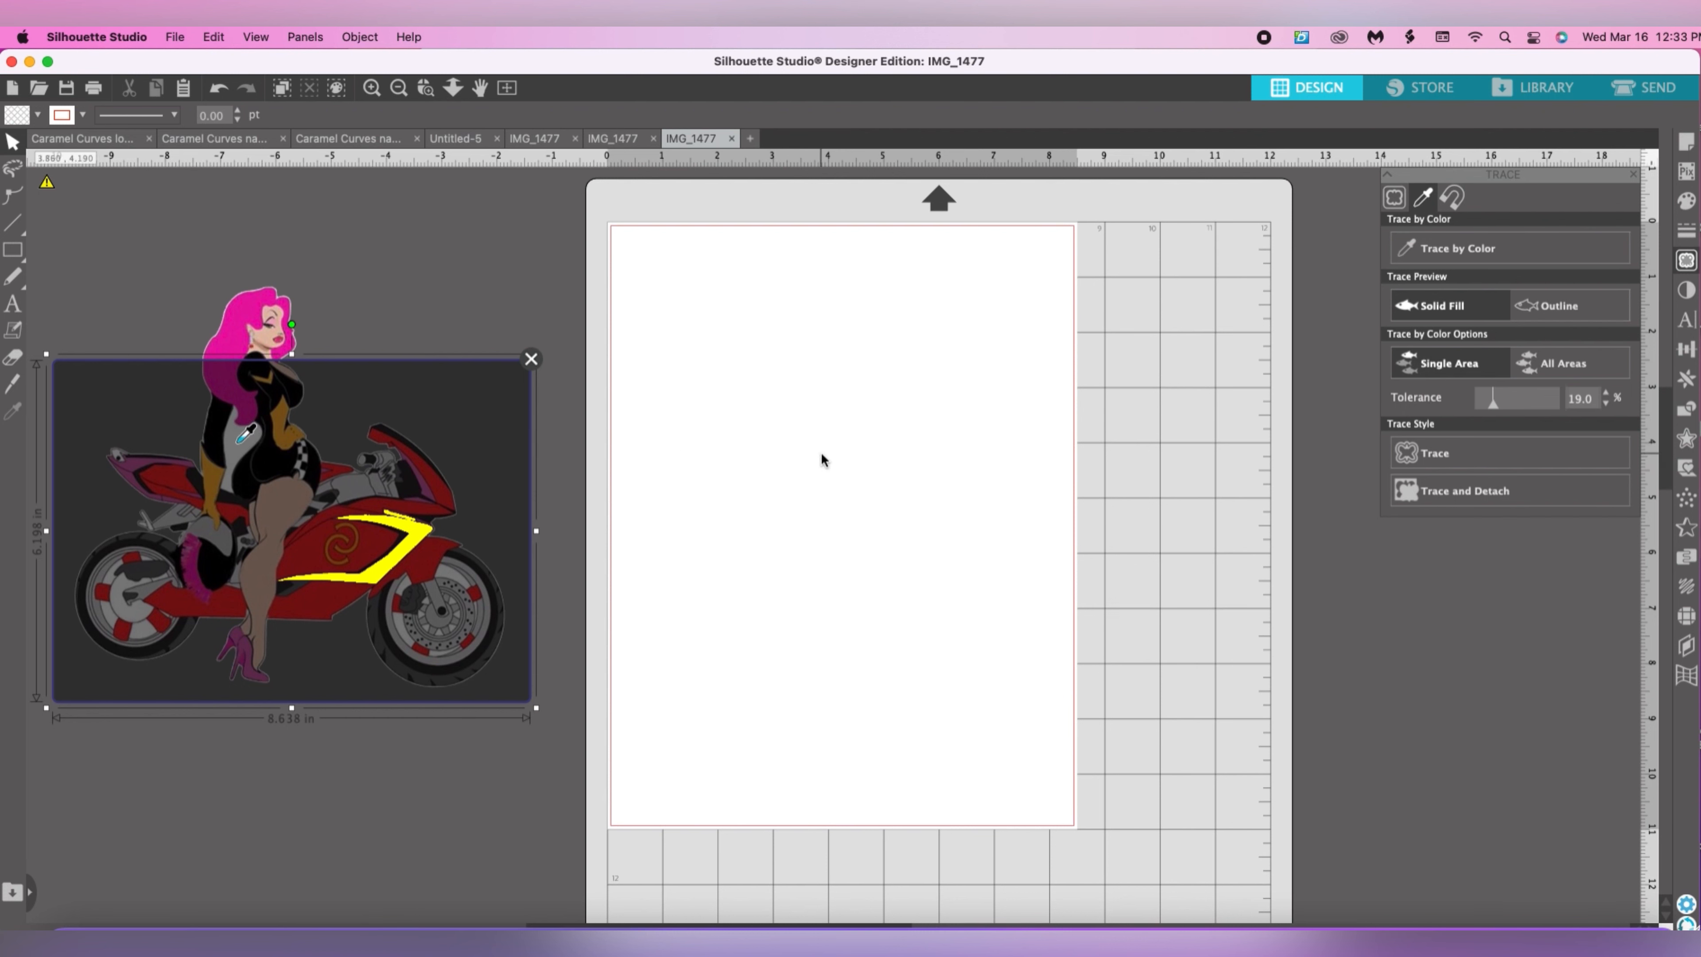
pyautogui.click(1564, 367)
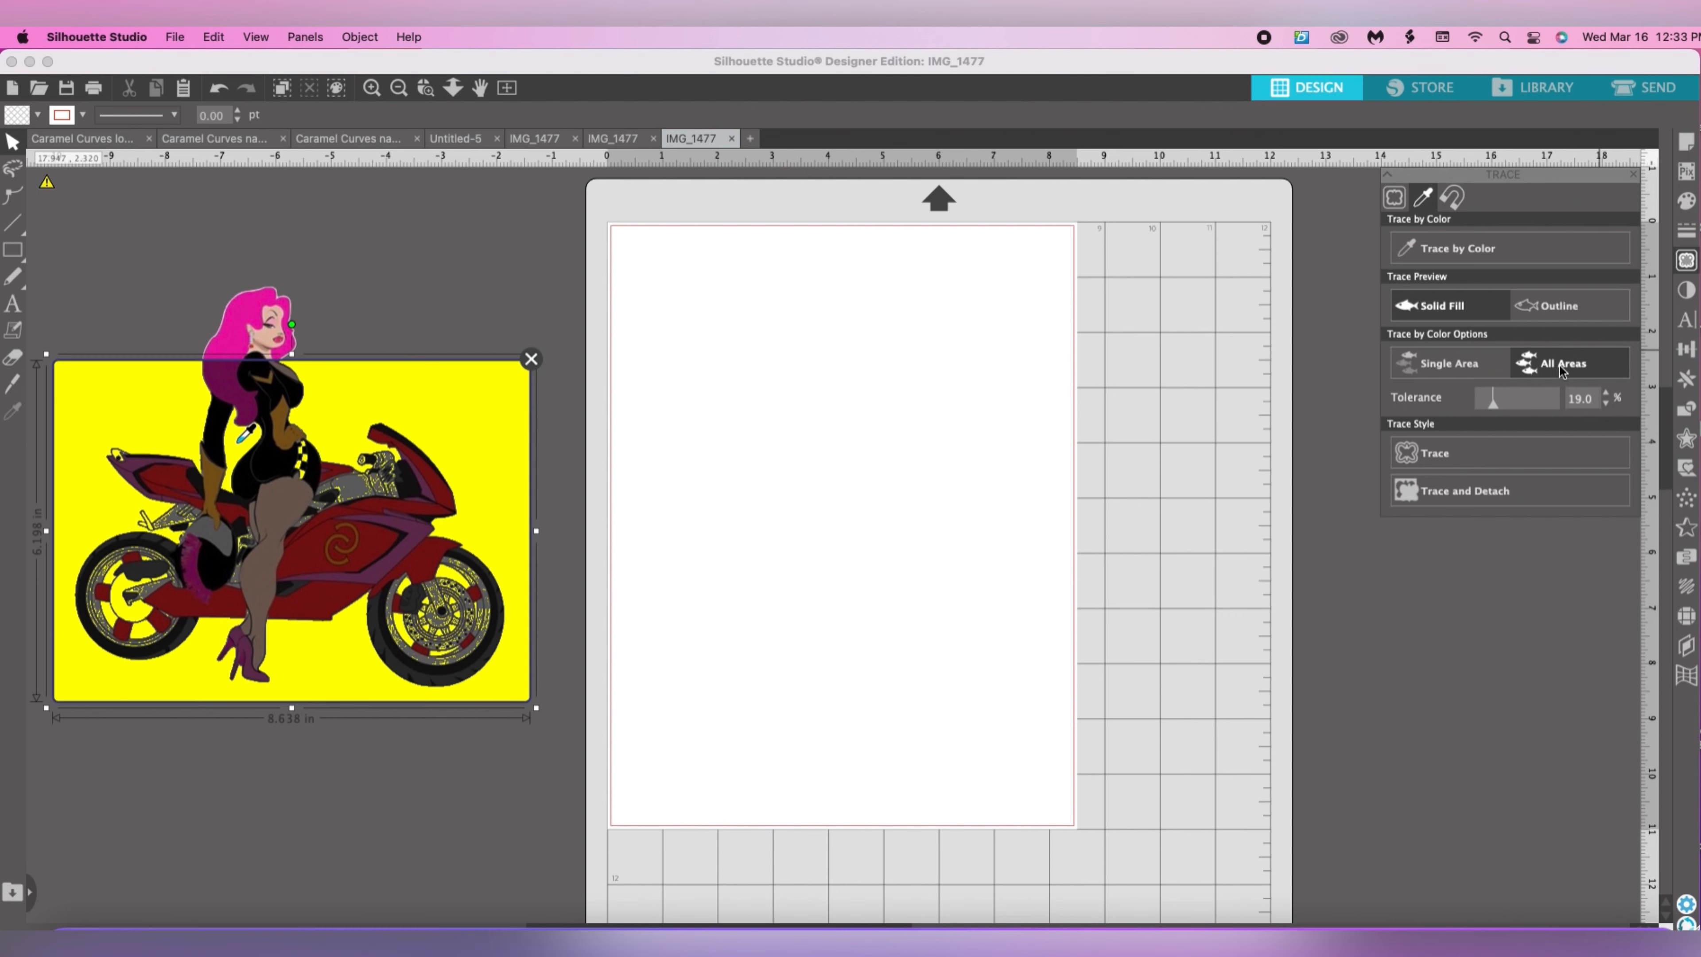
pyautogui.click(1411, 375)
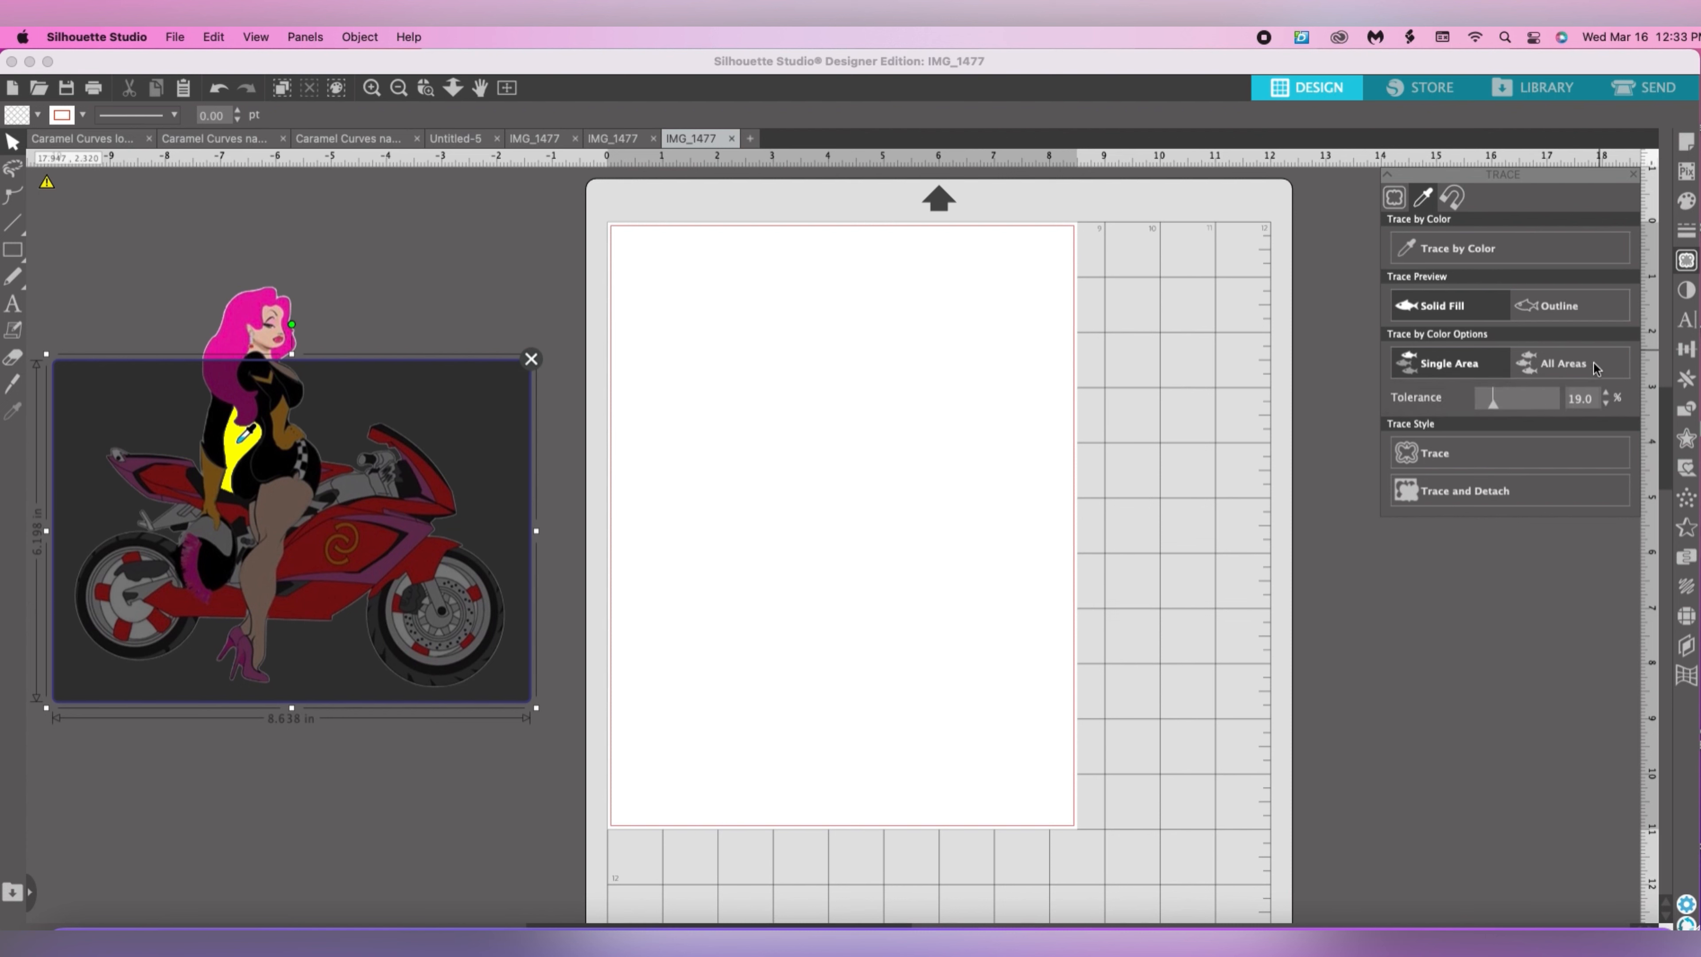
# Set the color trace to match all areas at 11% tolerance, and trace and detach the white regions.
pyautogui.click(1562, 368)
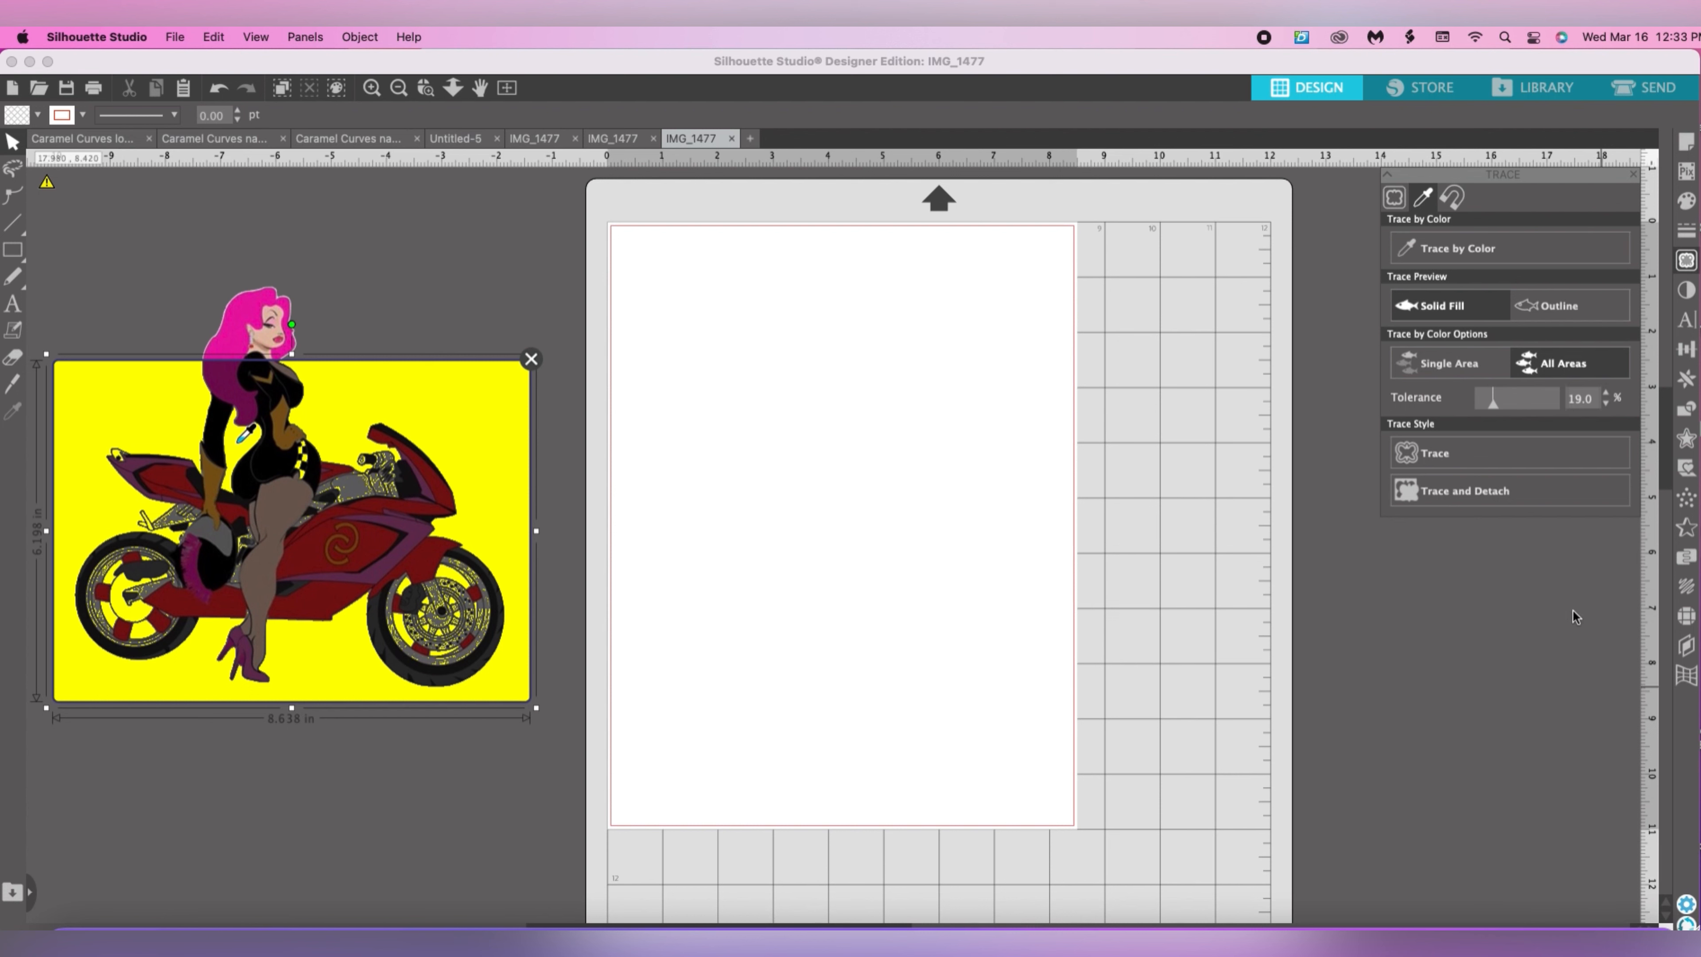
pyautogui.click(1497, 410)
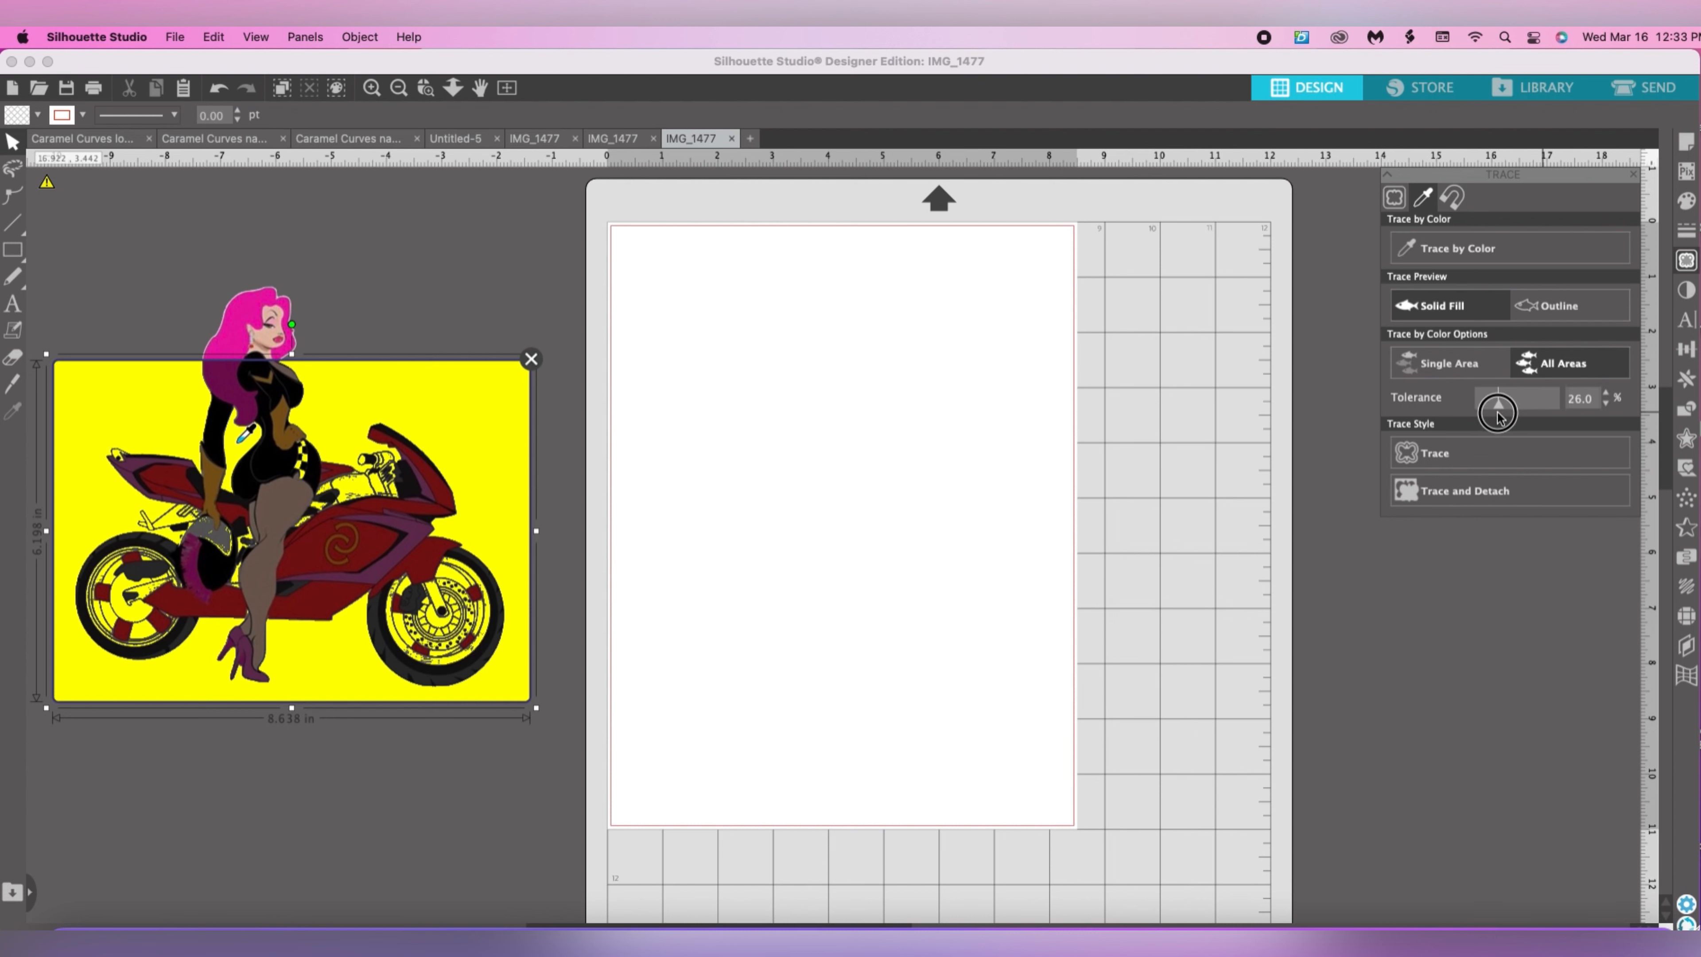
pyautogui.moveTo(1497, 413); pyautogui.dragTo(1488, 415)
pyautogui.click(1490, 415)
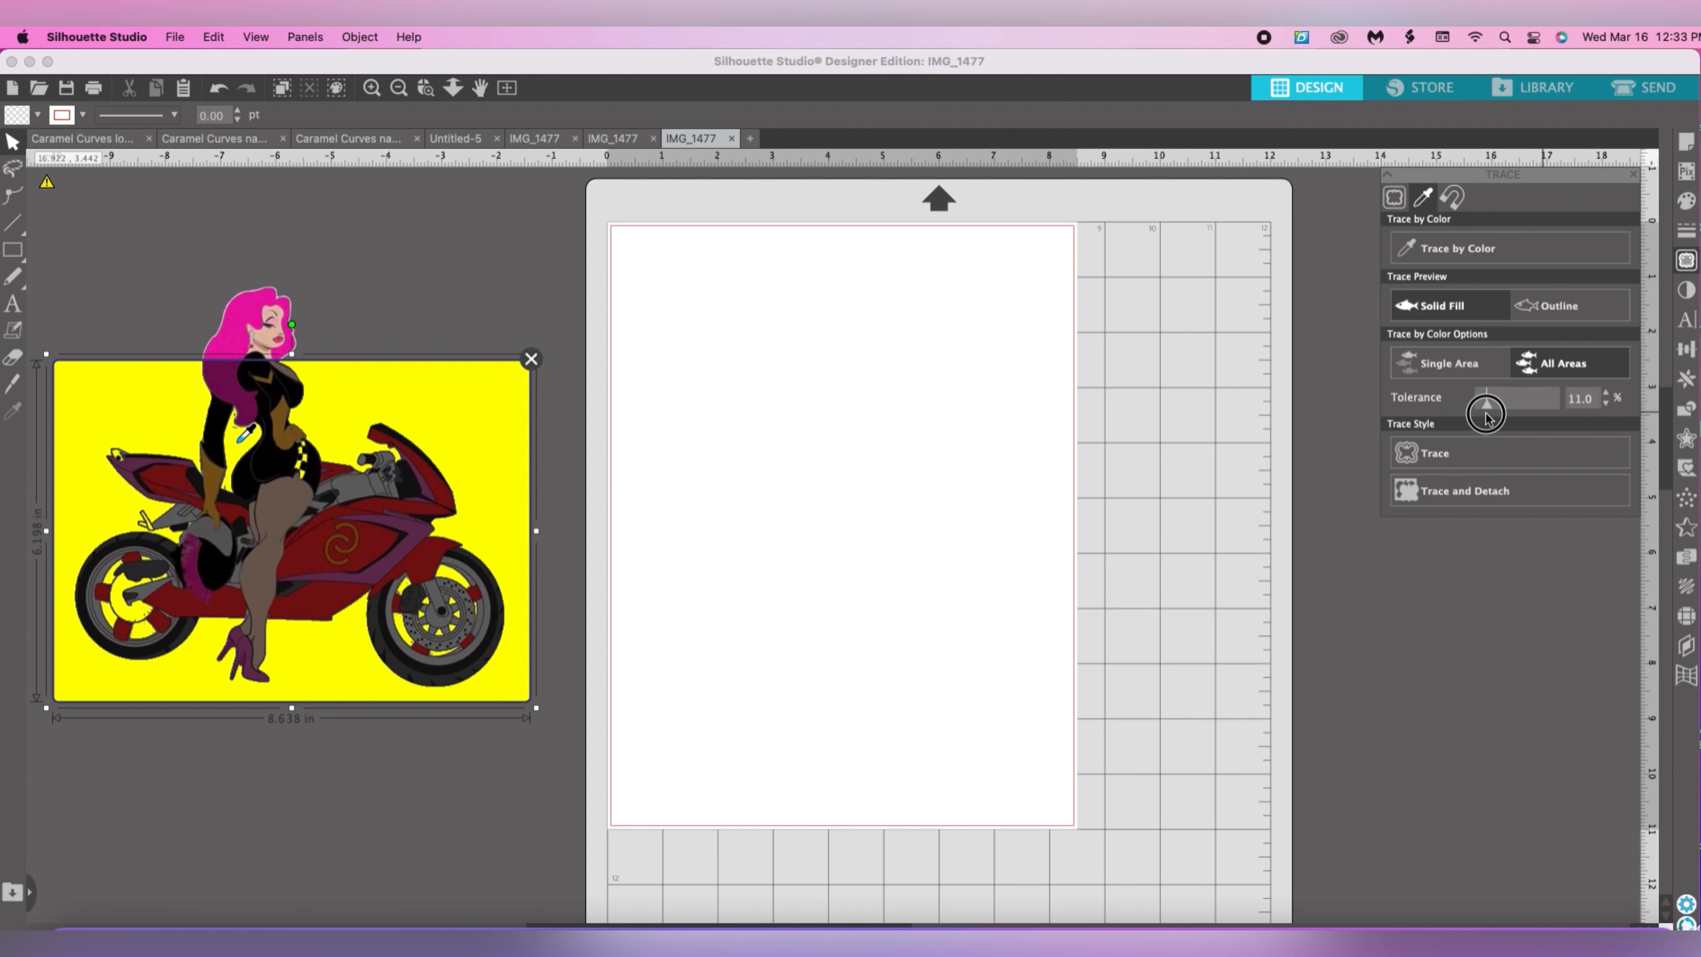
pyautogui.moveTo(1486, 417); pyautogui.dragTo(1486, 417)
pyautogui.click(1486, 493)
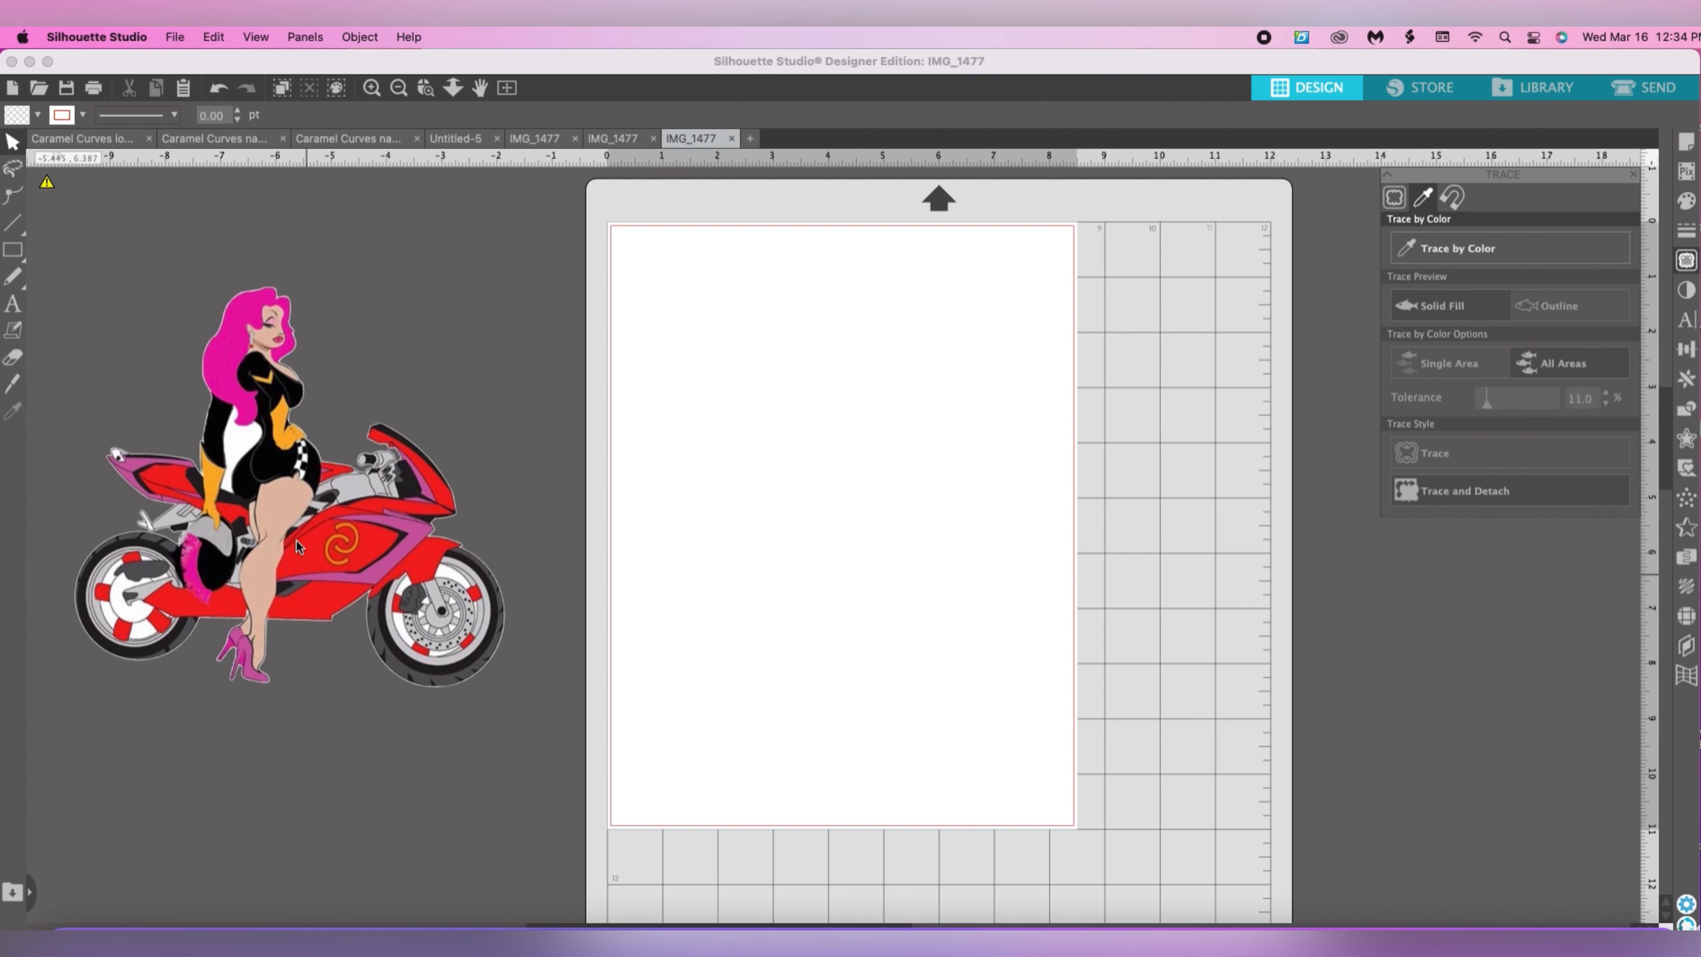
# Move the rider and motorcycle away from the detached white pieces and delete all those leftover pieces.
pyautogui.moveTo(323, 492)
pyautogui.mouseDown()
pyautogui.moveTo(740, 512)
pyautogui.moveTo(1283, 574)
pyautogui.moveTo(1488, 654)
pyautogui.mouseUp()
pyautogui.moveTo(1363, 628); pyautogui.dragTo(1324, 620)
pyautogui.click(7, 575)
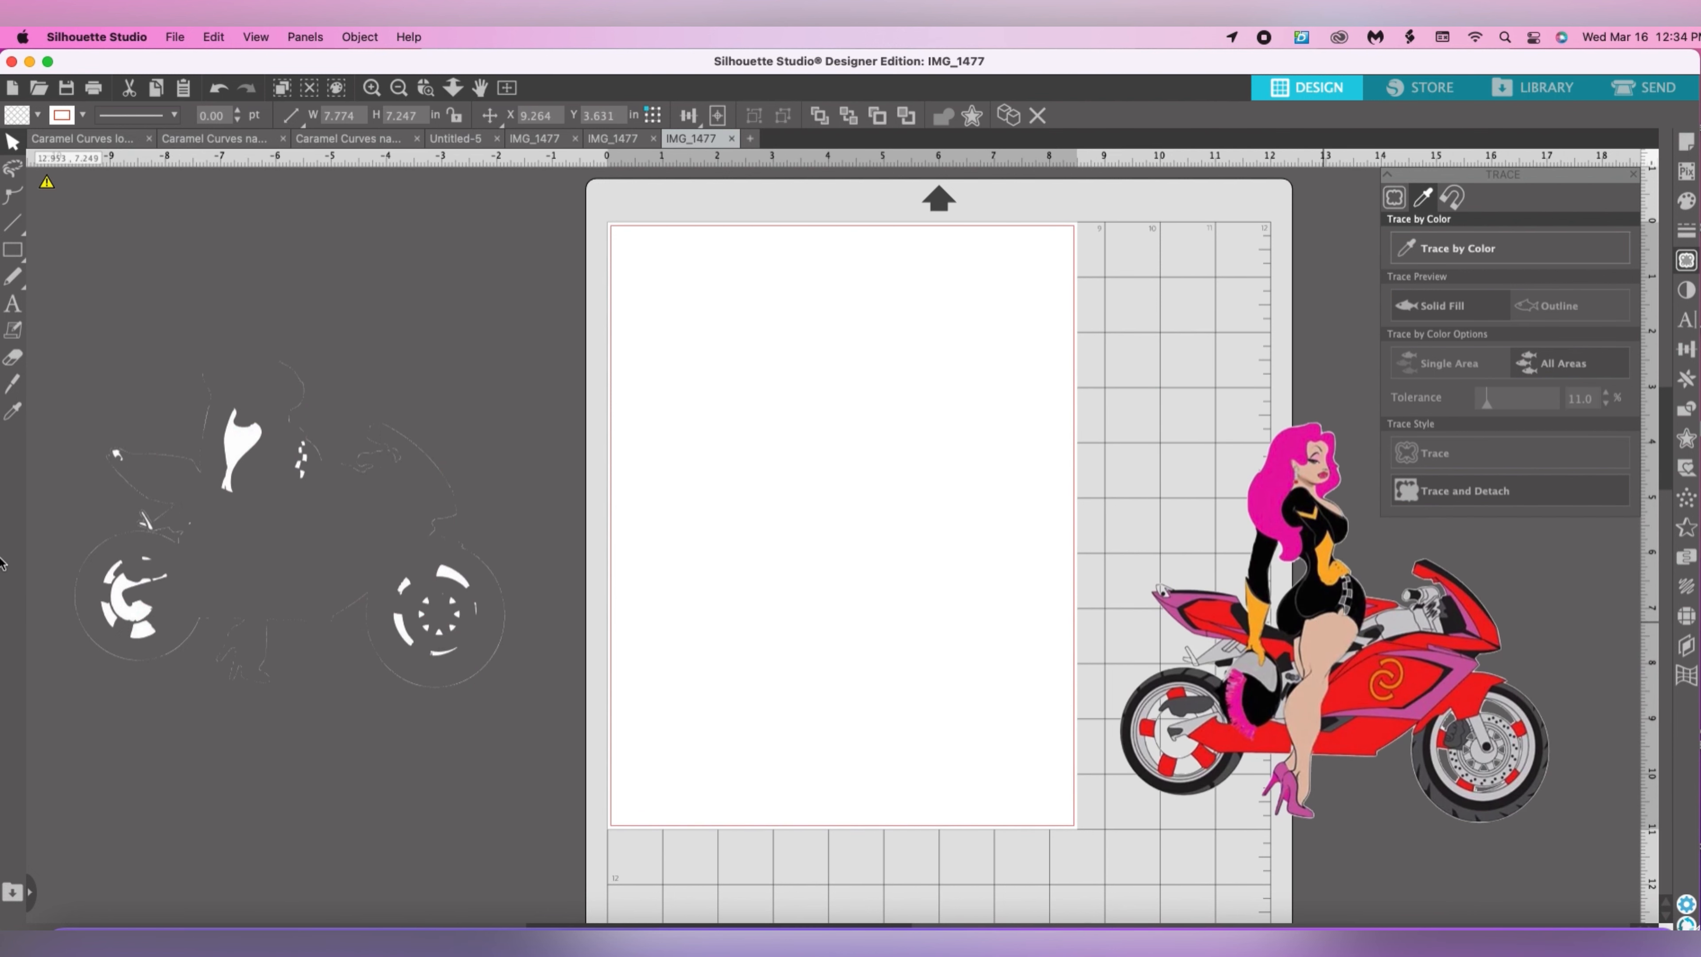
pyautogui.moveTo(57, 218)
pyautogui.mouseDown()
pyautogui.moveTo(220, 295)
pyautogui.moveTo(617, 797)
pyautogui.mouseUp()
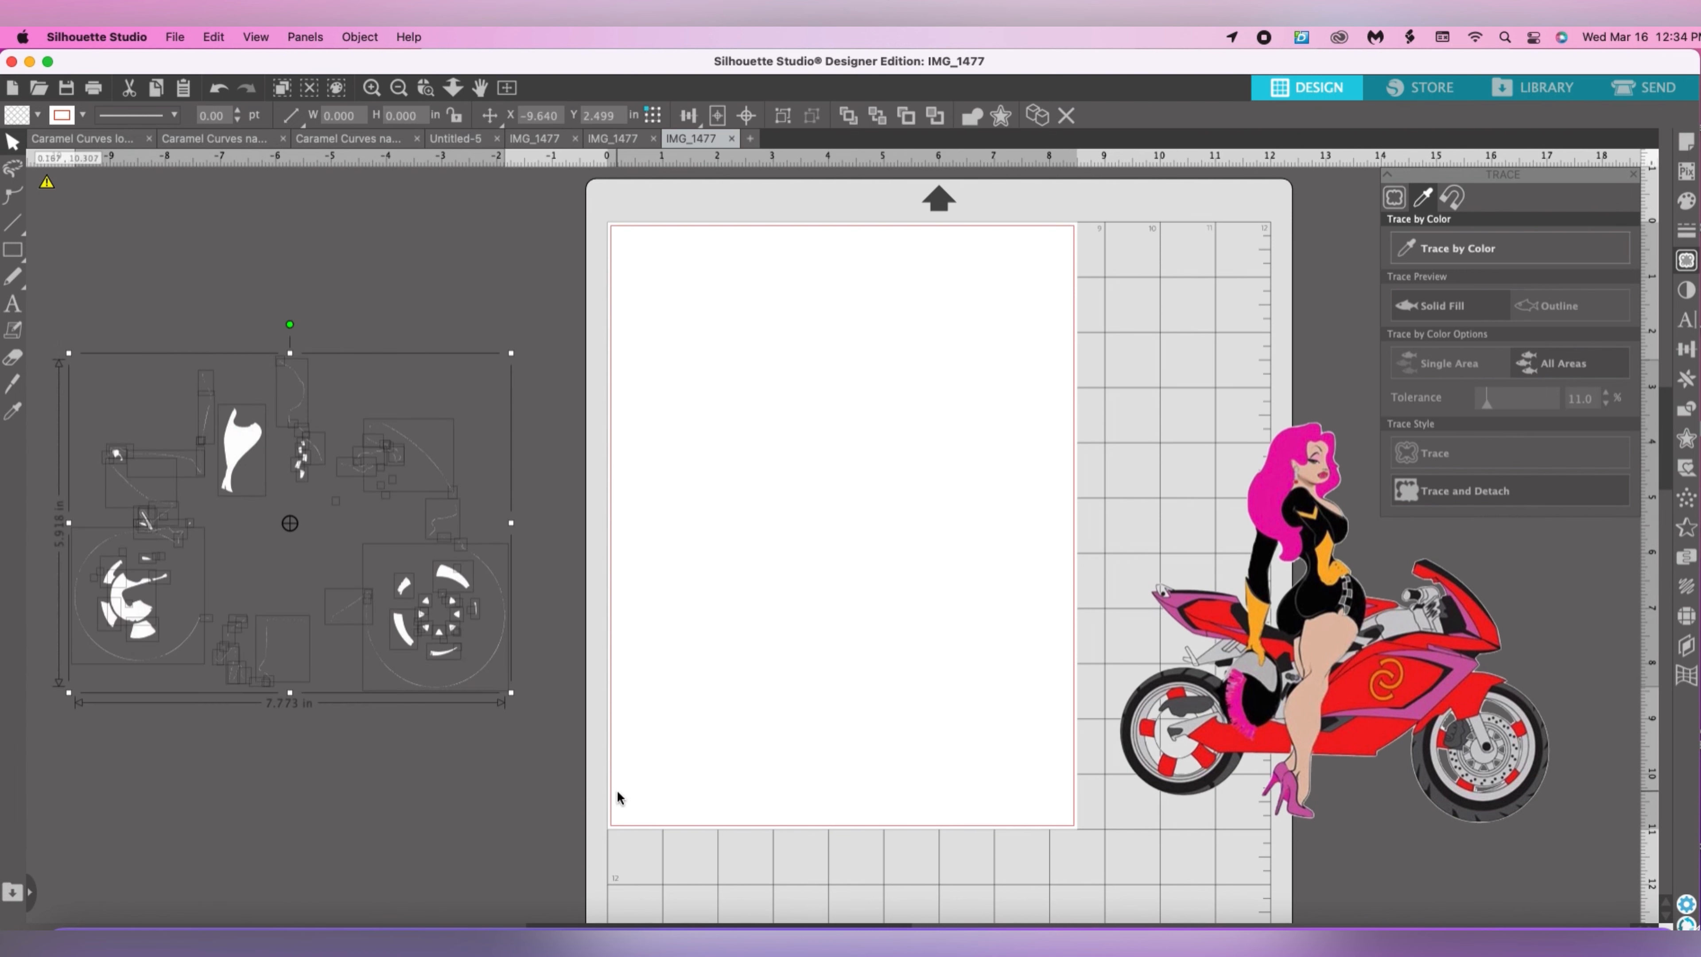
pyautogui.press('Delete')
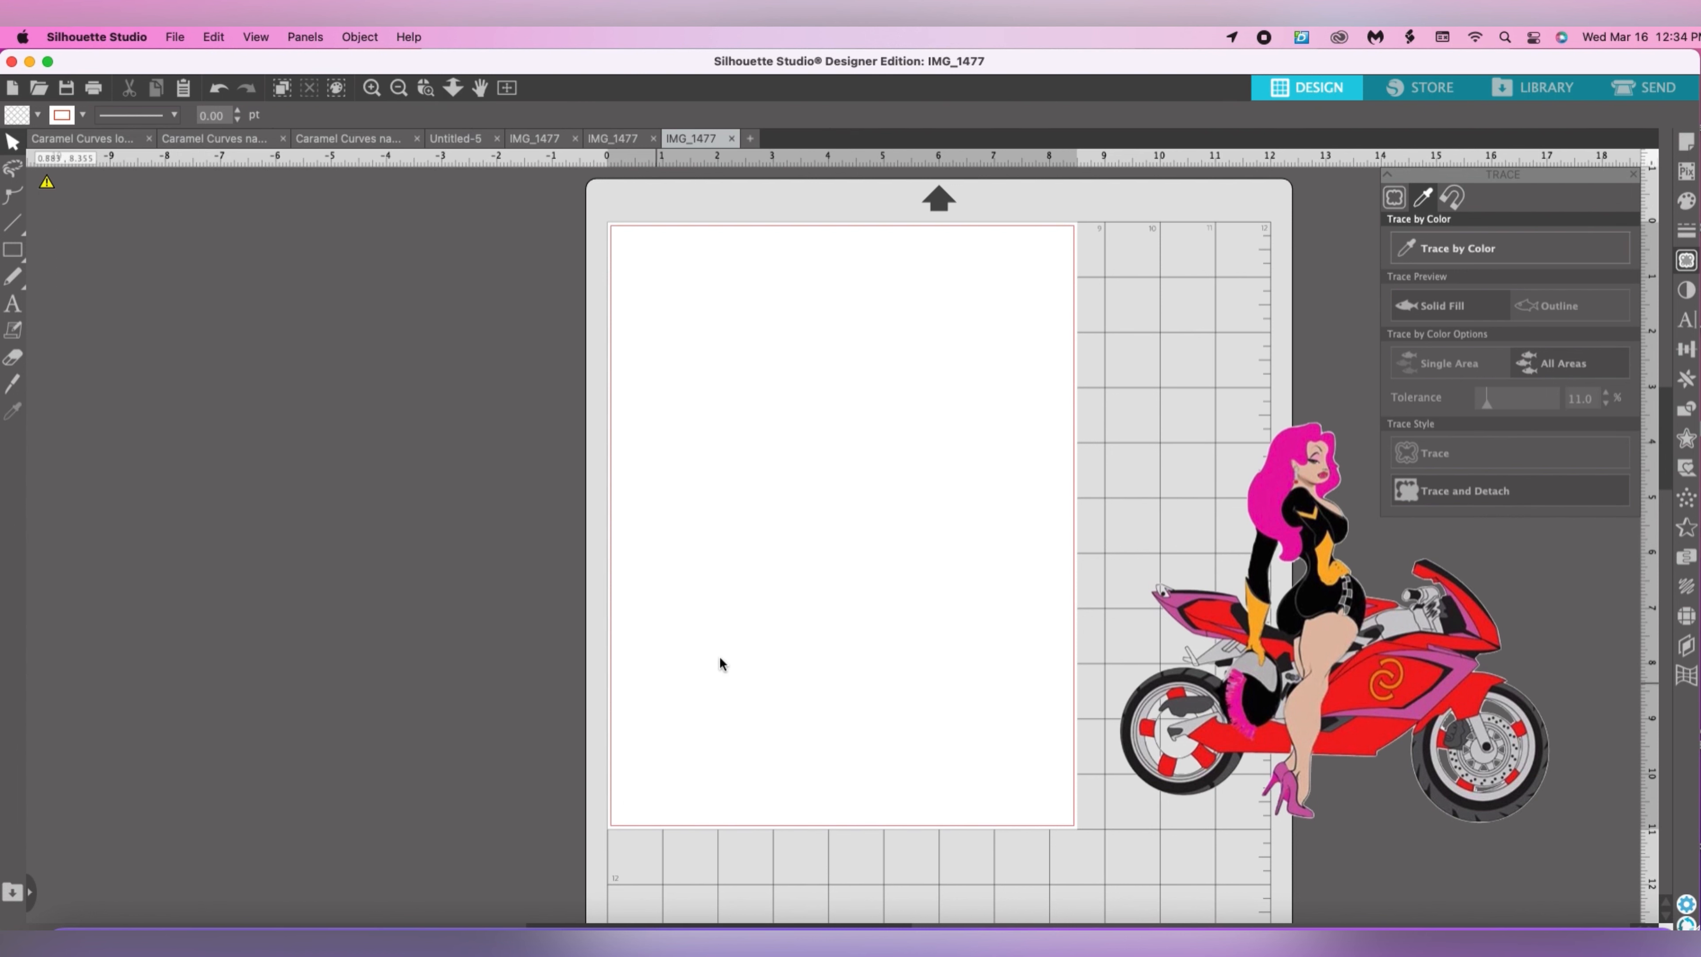
# Move the rider and motorcycle artwork onto the upper part of the letter-size page.
pyautogui.moveTo(1205, 642); pyautogui.dragTo(444, 549)
pyautogui.click(854, 611)
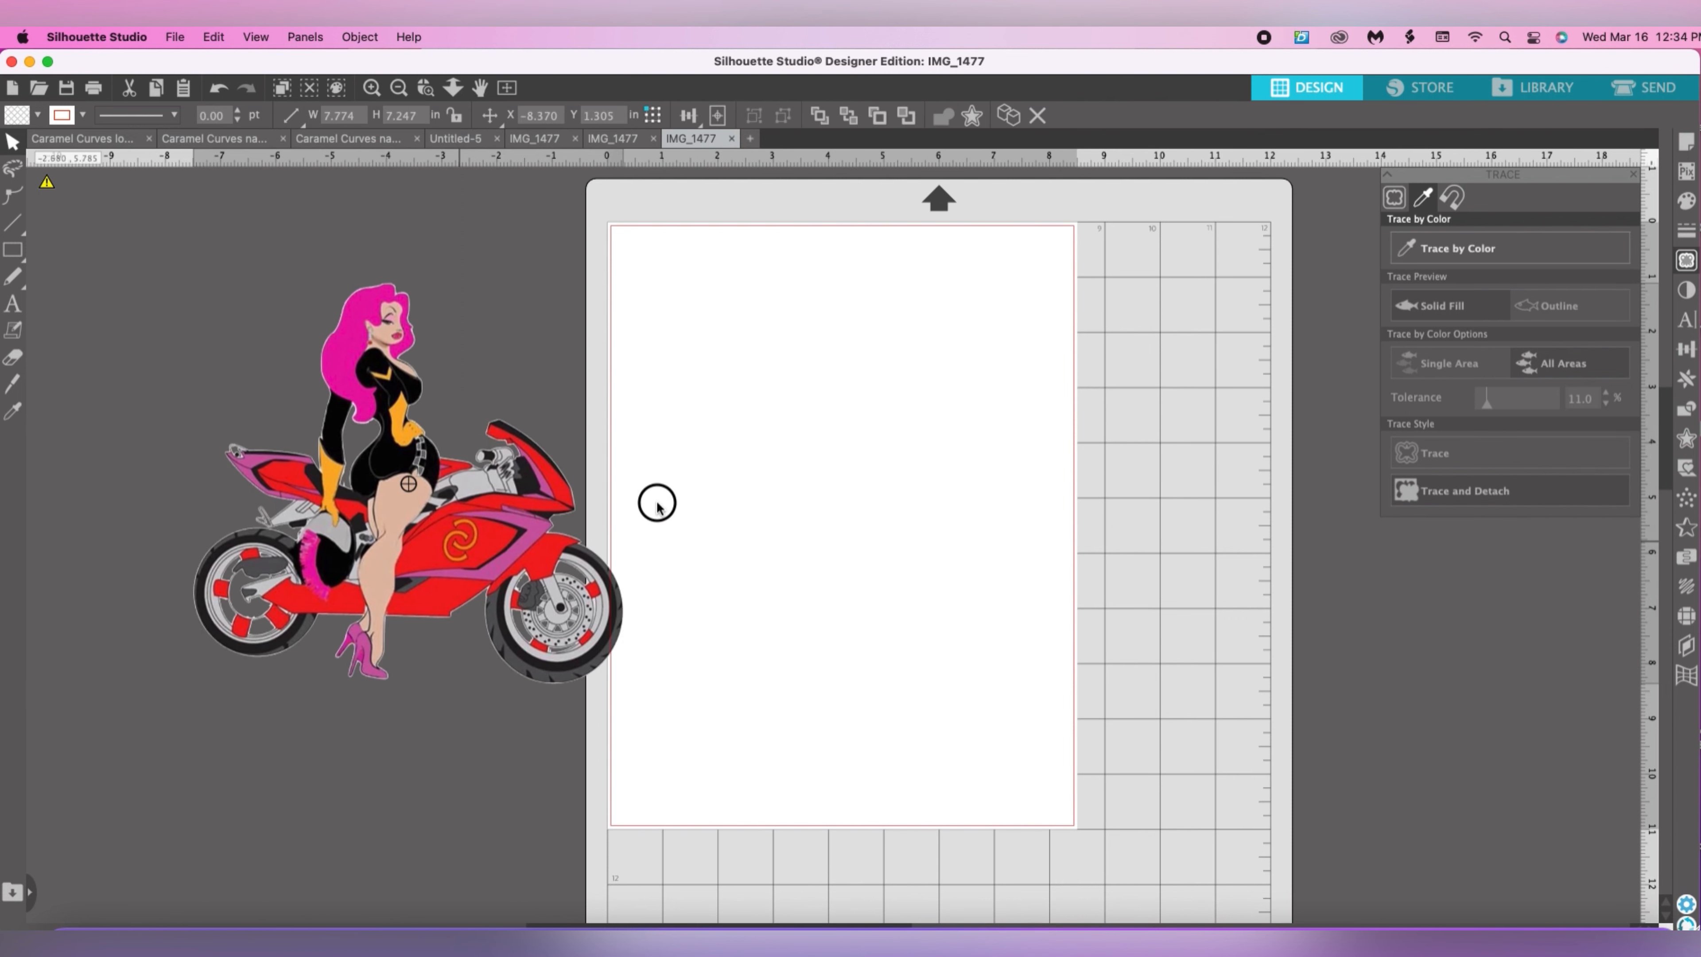
pyautogui.moveTo(657, 504); pyautogui.dragTo(871, 477)
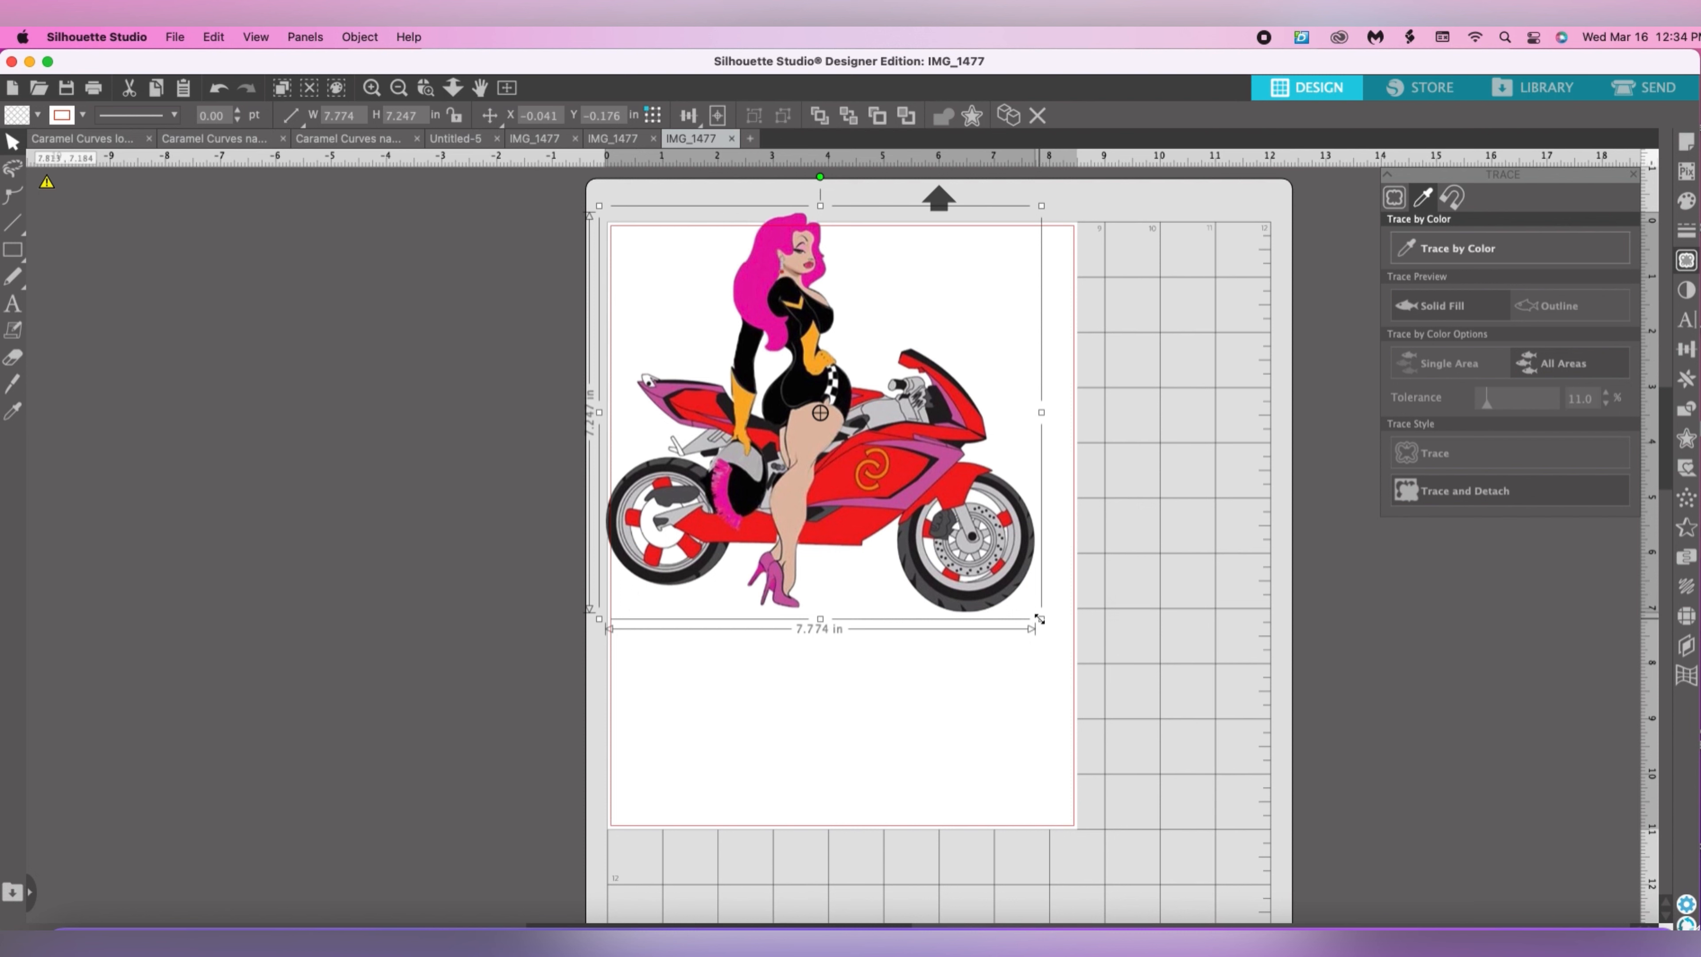
# Scale the rider and motorcycle artwork down to about 2.6 in wide and move it slightly inward from the page's upper-left corner.
pyautogui.moveTo(1033, 618); pyautogui.dragTo(768, 350)
pyautogui.click(772, 362)
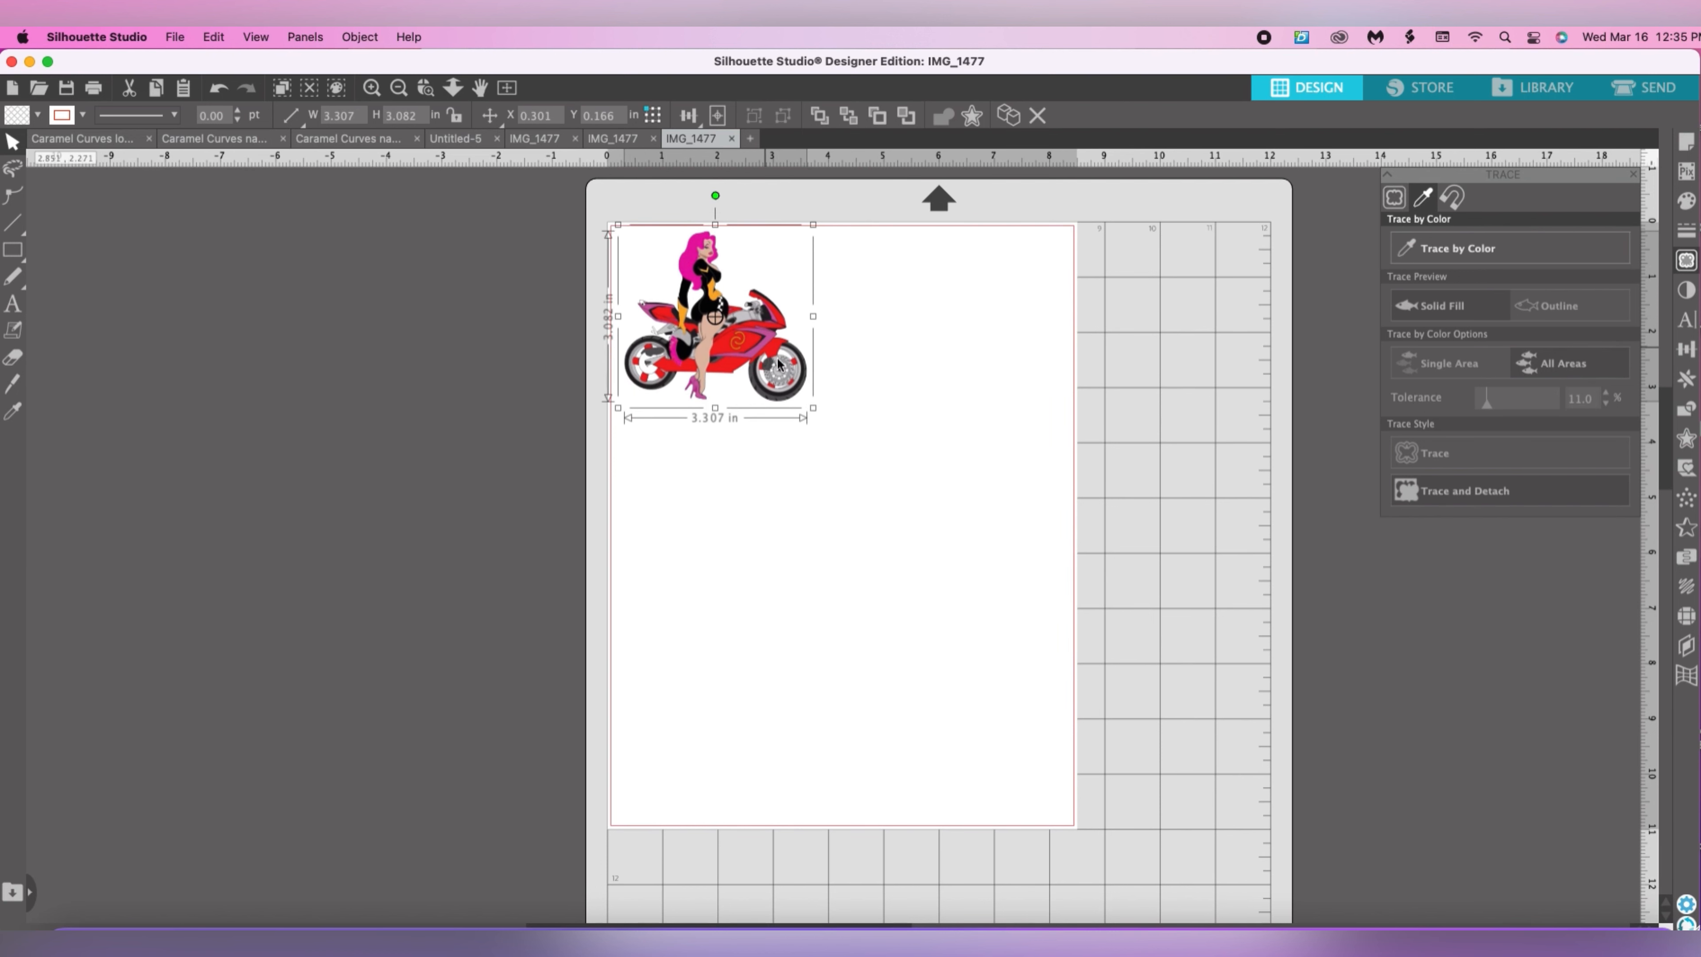
pyautogui.moveTo(812, 407); pyautogui.dragTo(762, 372)
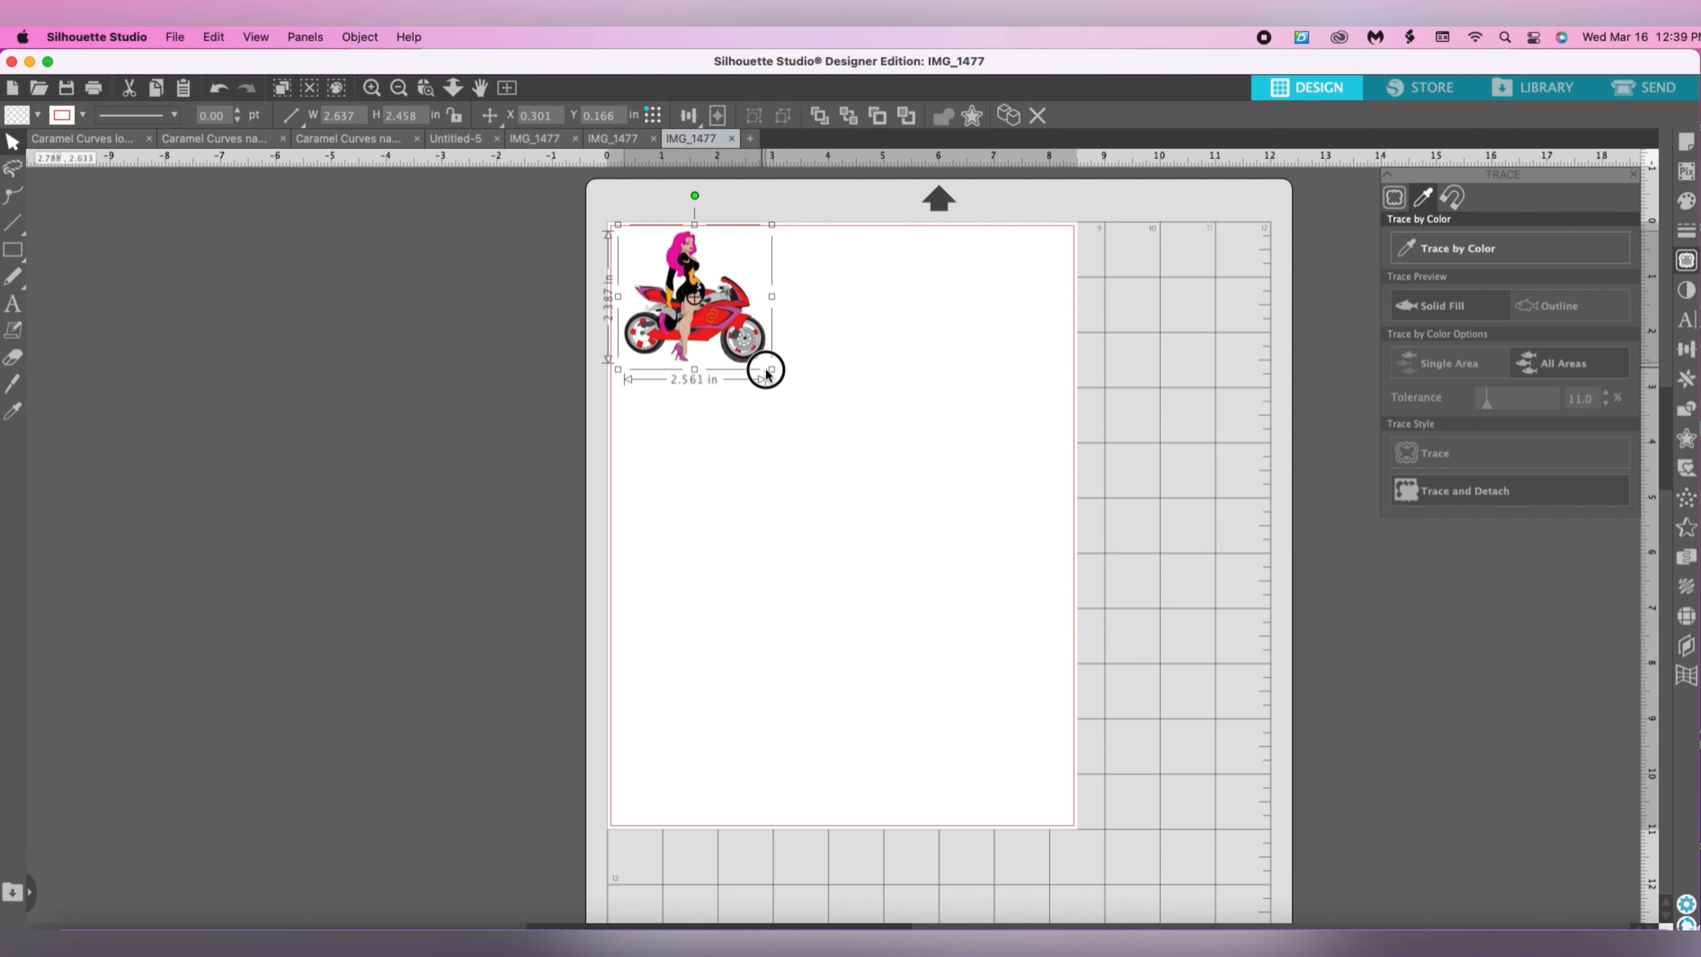
pyautogui.moveTo(762, 370); pyautogui.dragTo(771, 378)
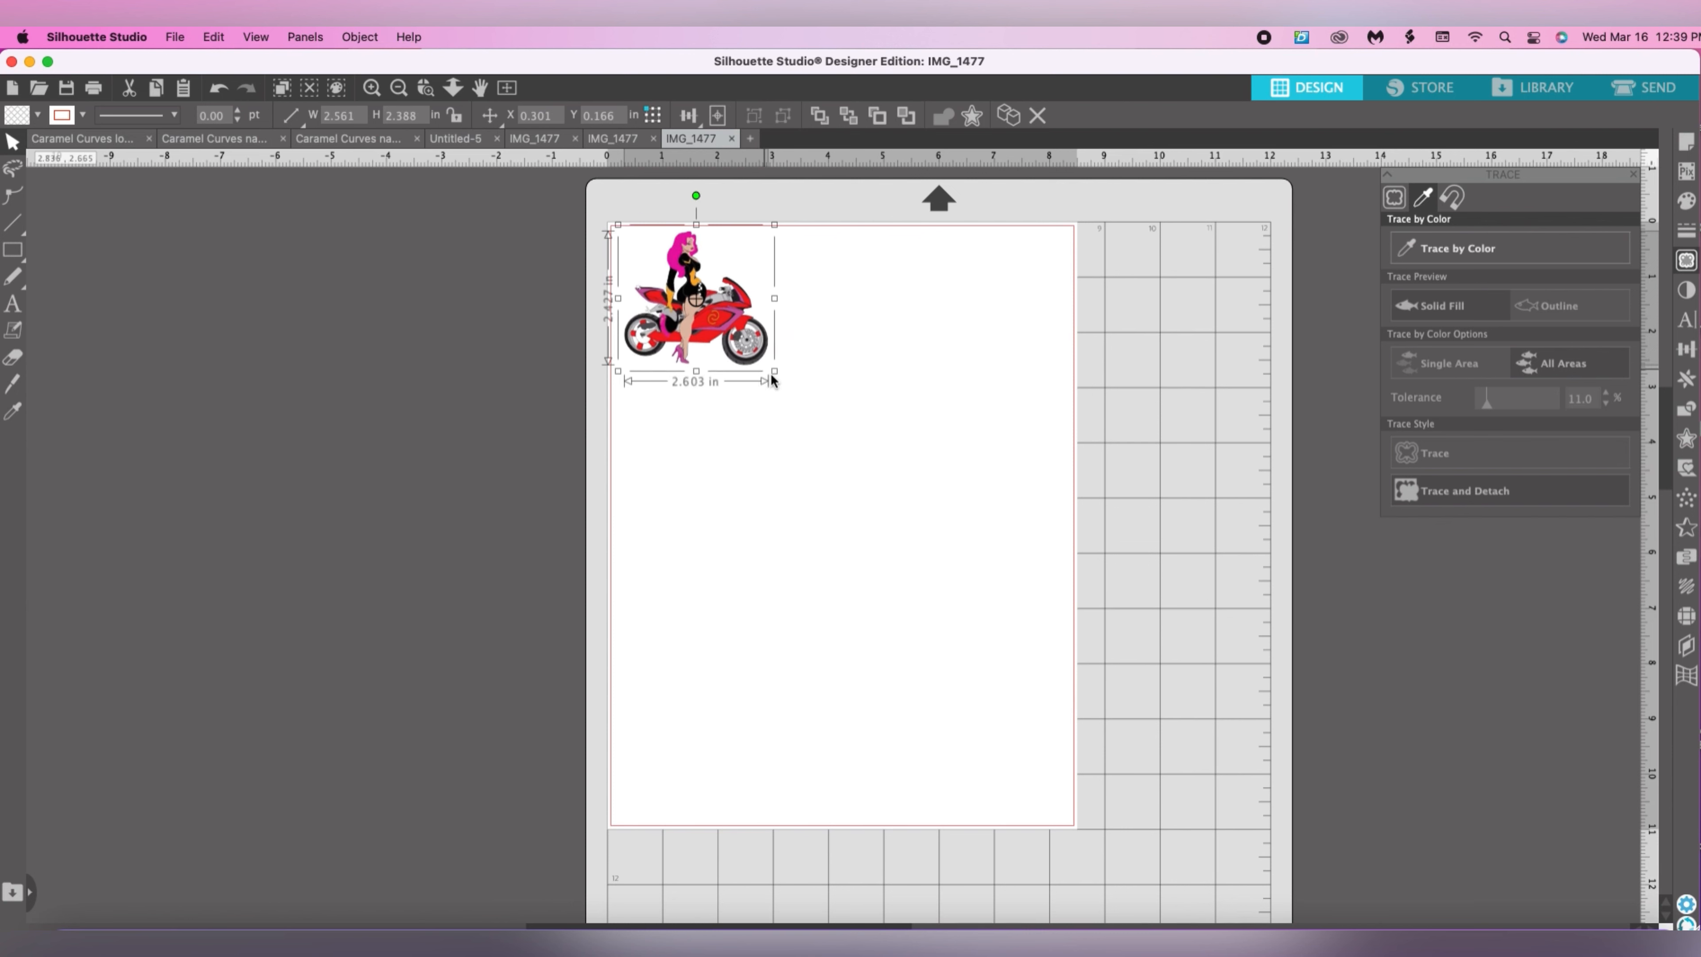
pyautogui.click(862, 372)
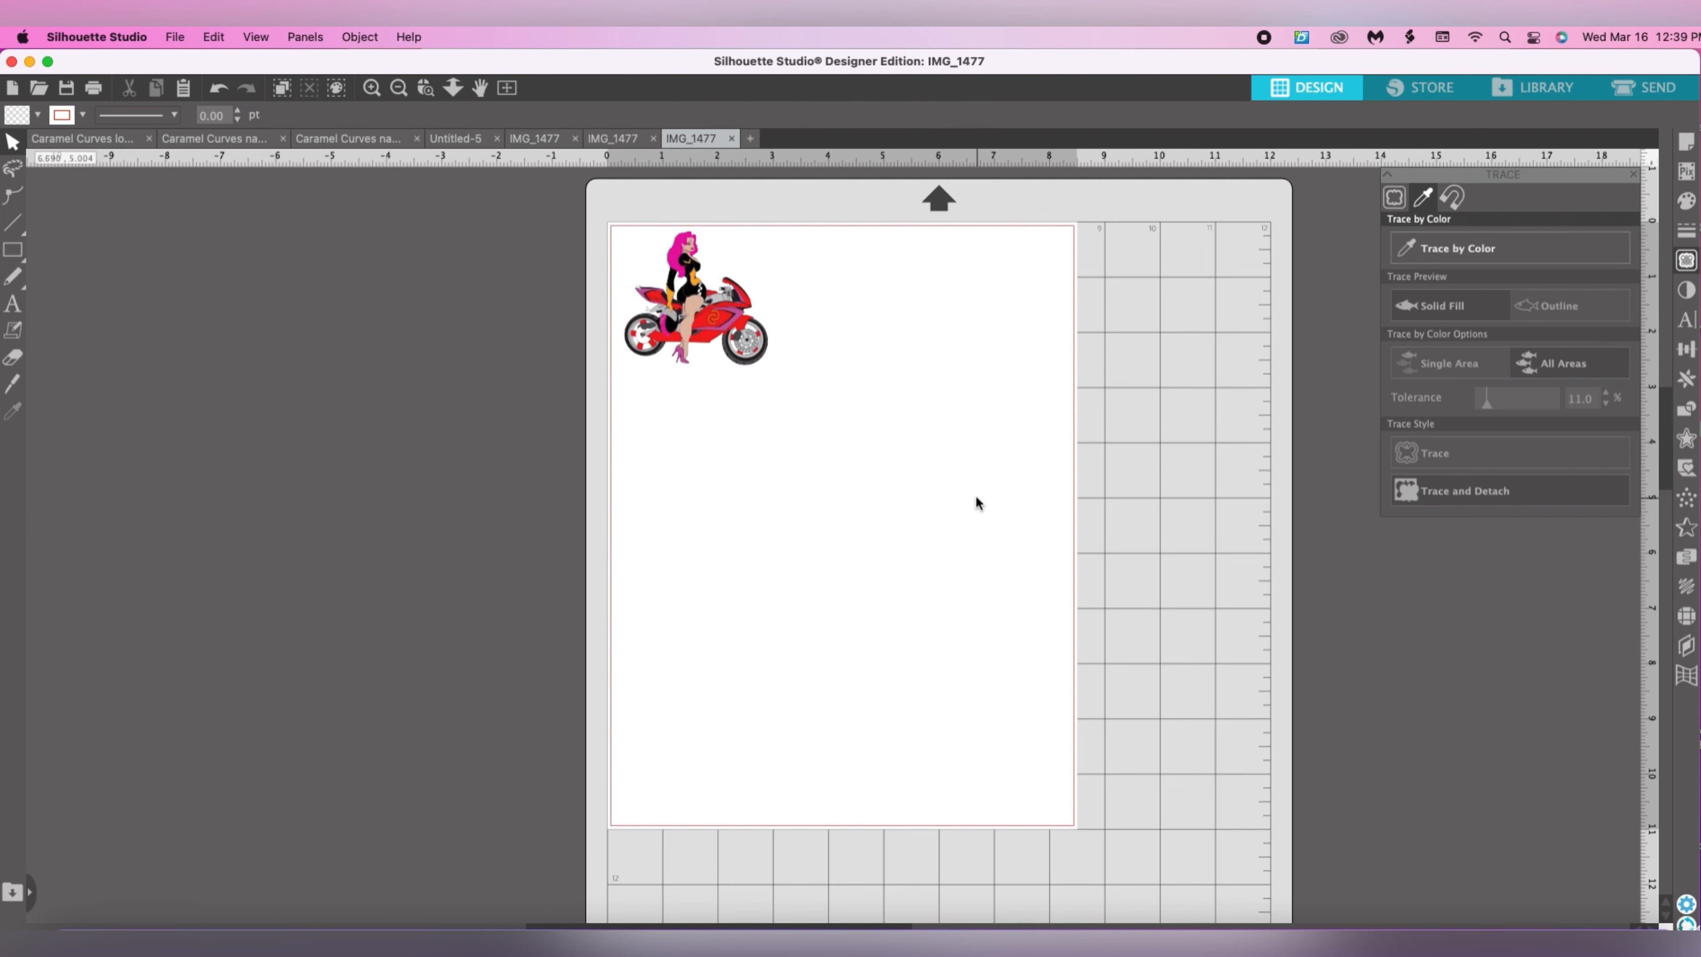
pyautogui.moveTo(735, 329); pyautogui.dragTo(766, 367)
pyautogui.click(981, 394)
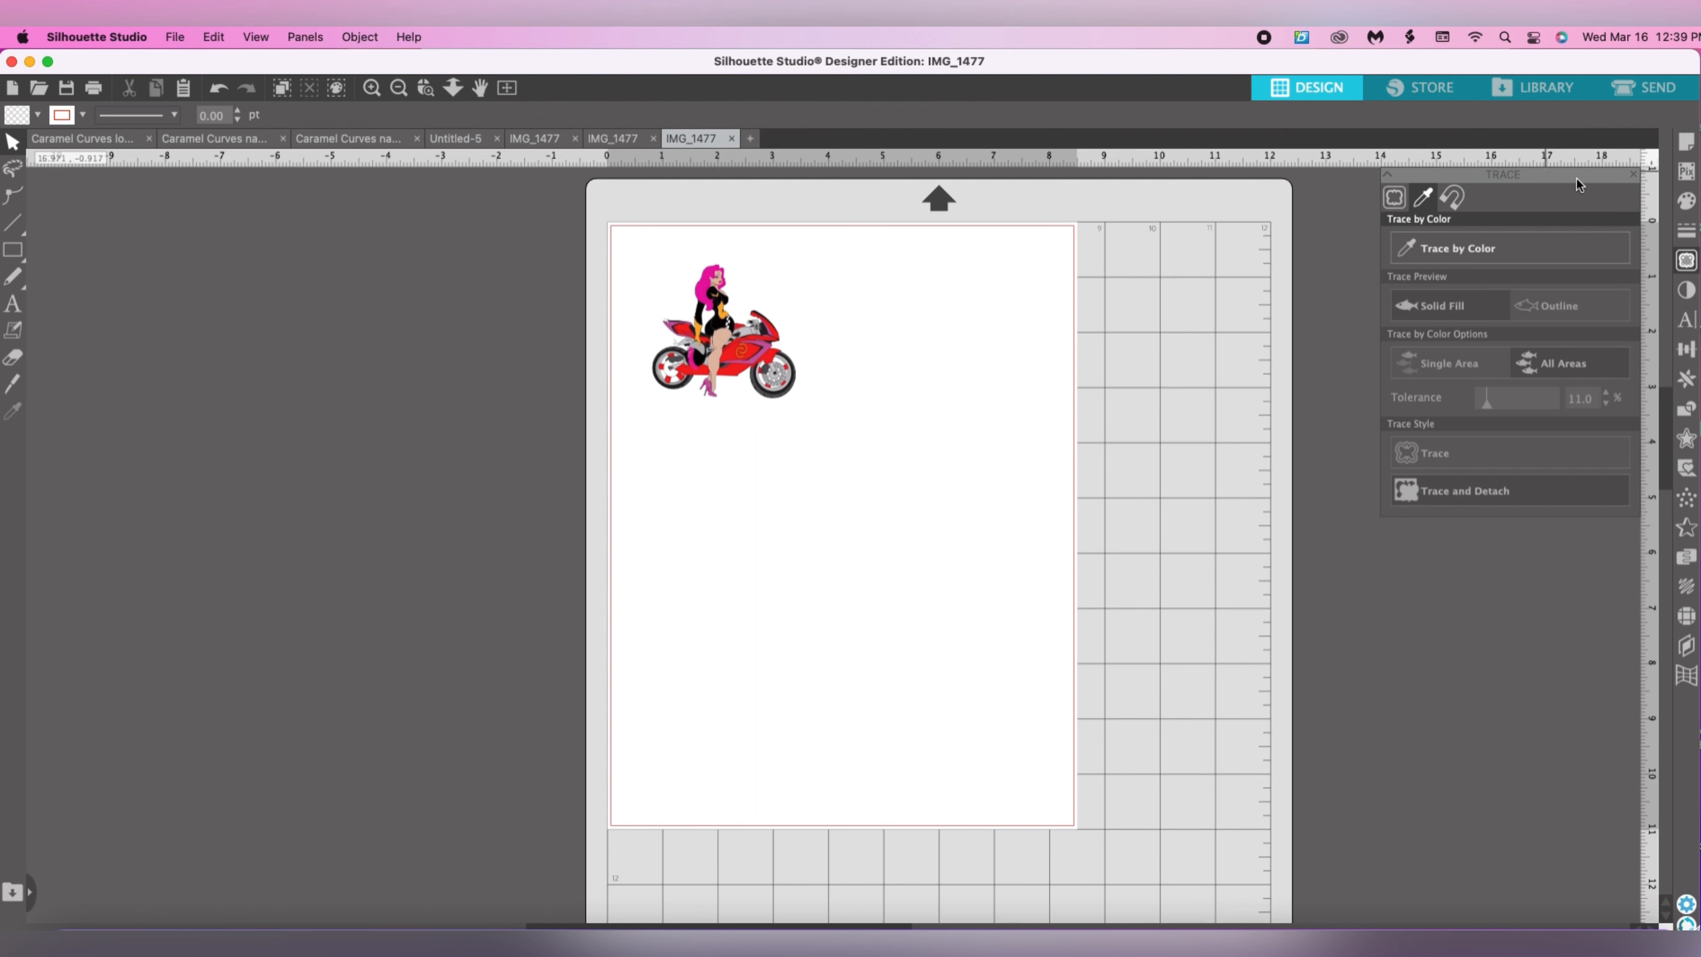
# Turn on registration marks for the letter-size page in the page setup.
pyautogui.click(1686, 144)
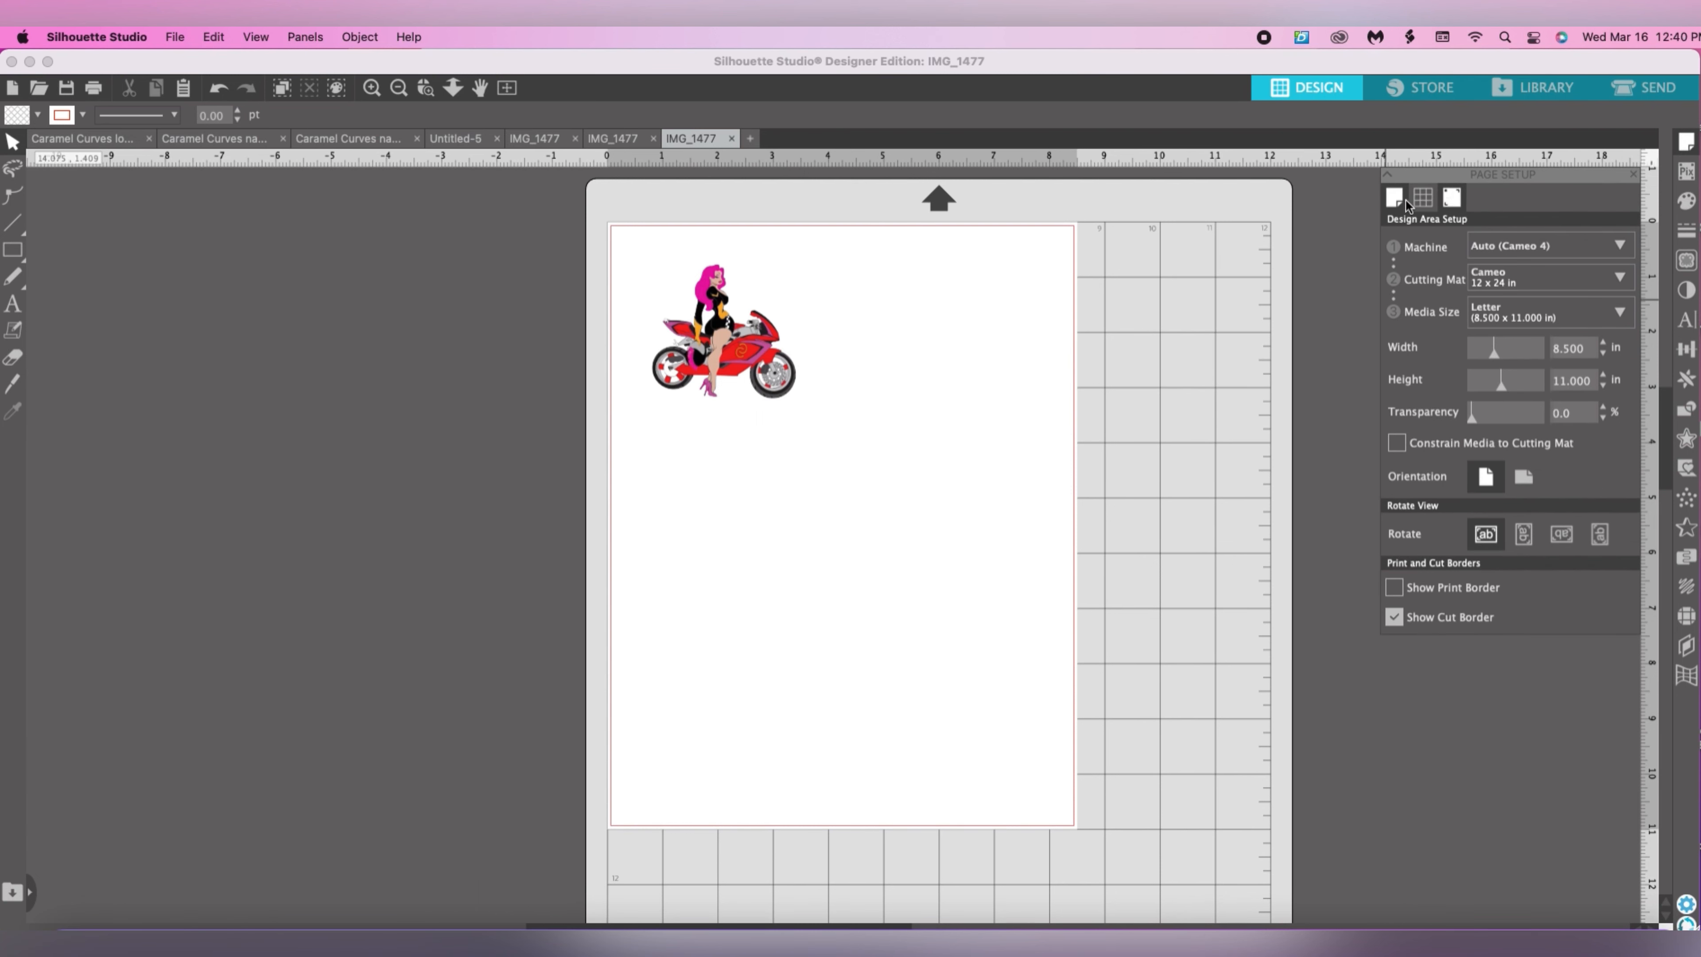
pyautogui.click(1450, 197)
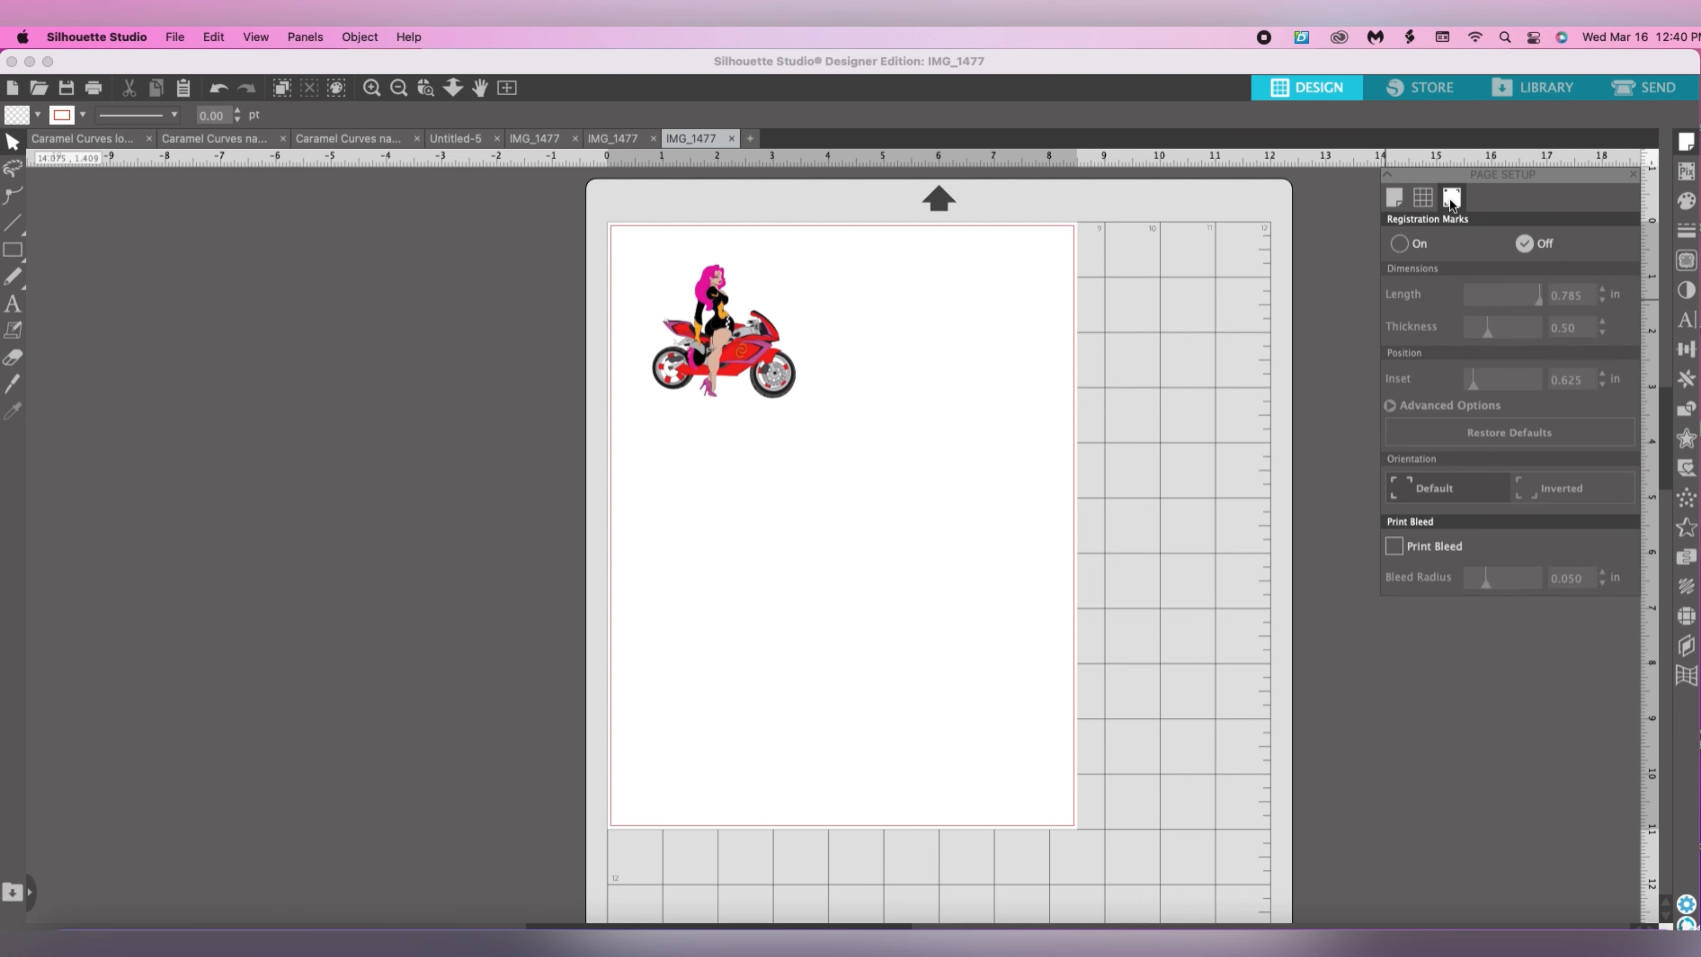
pyautogui.click(1401, 245)
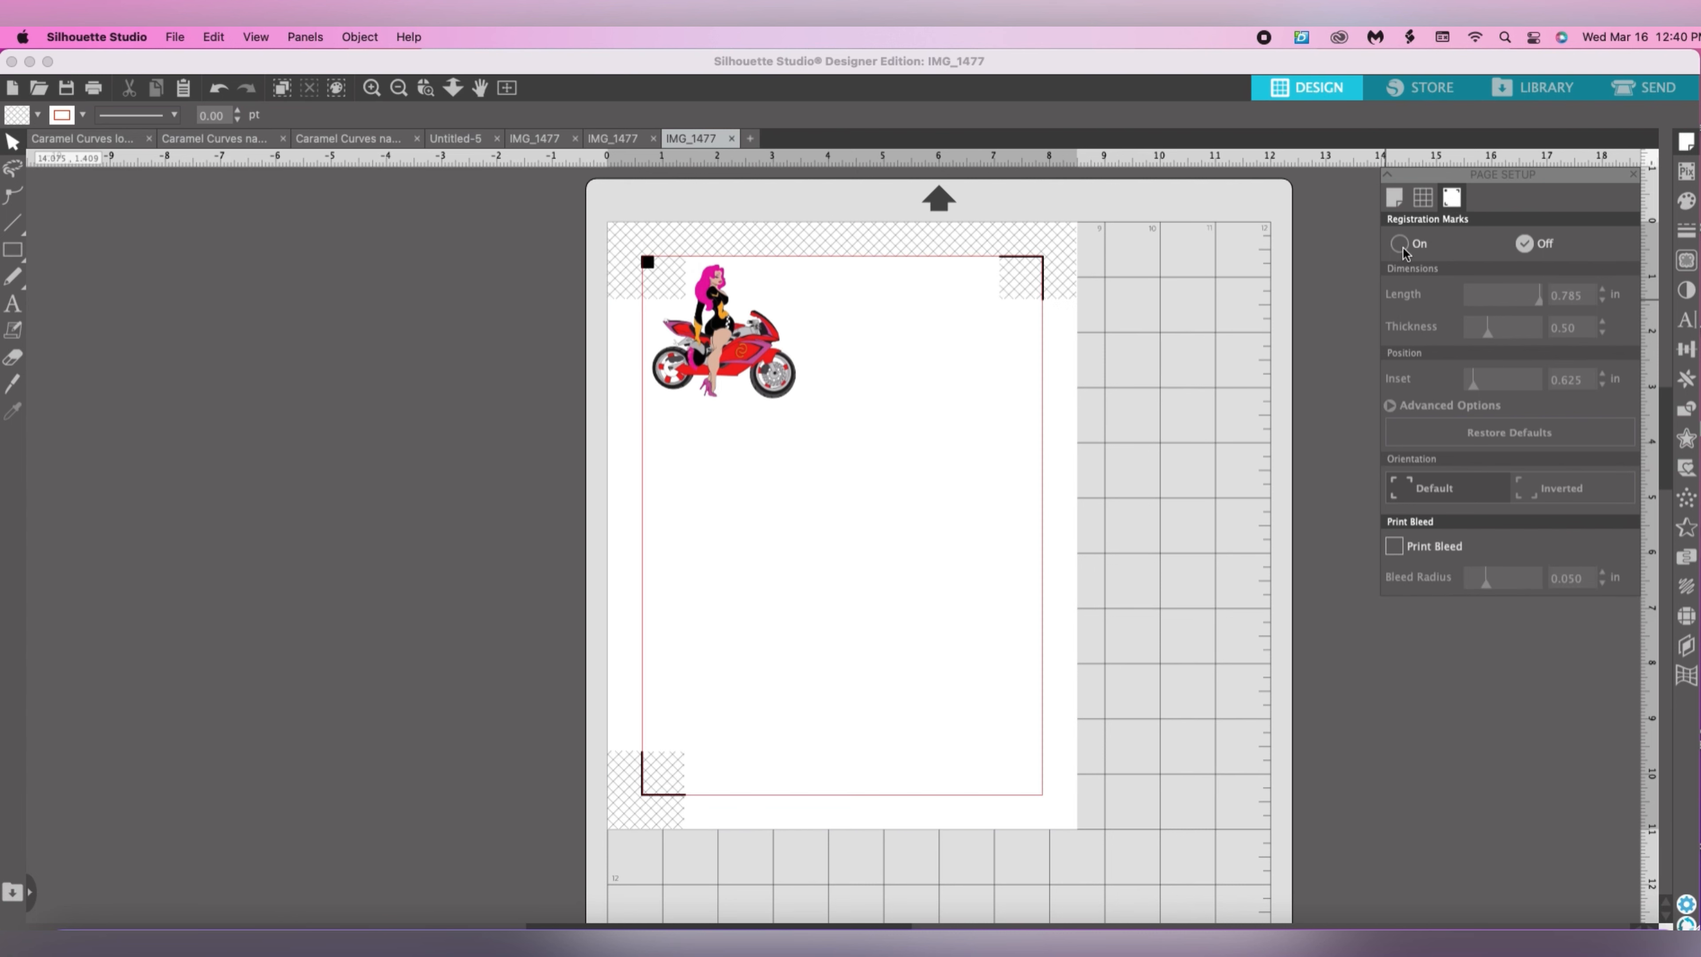